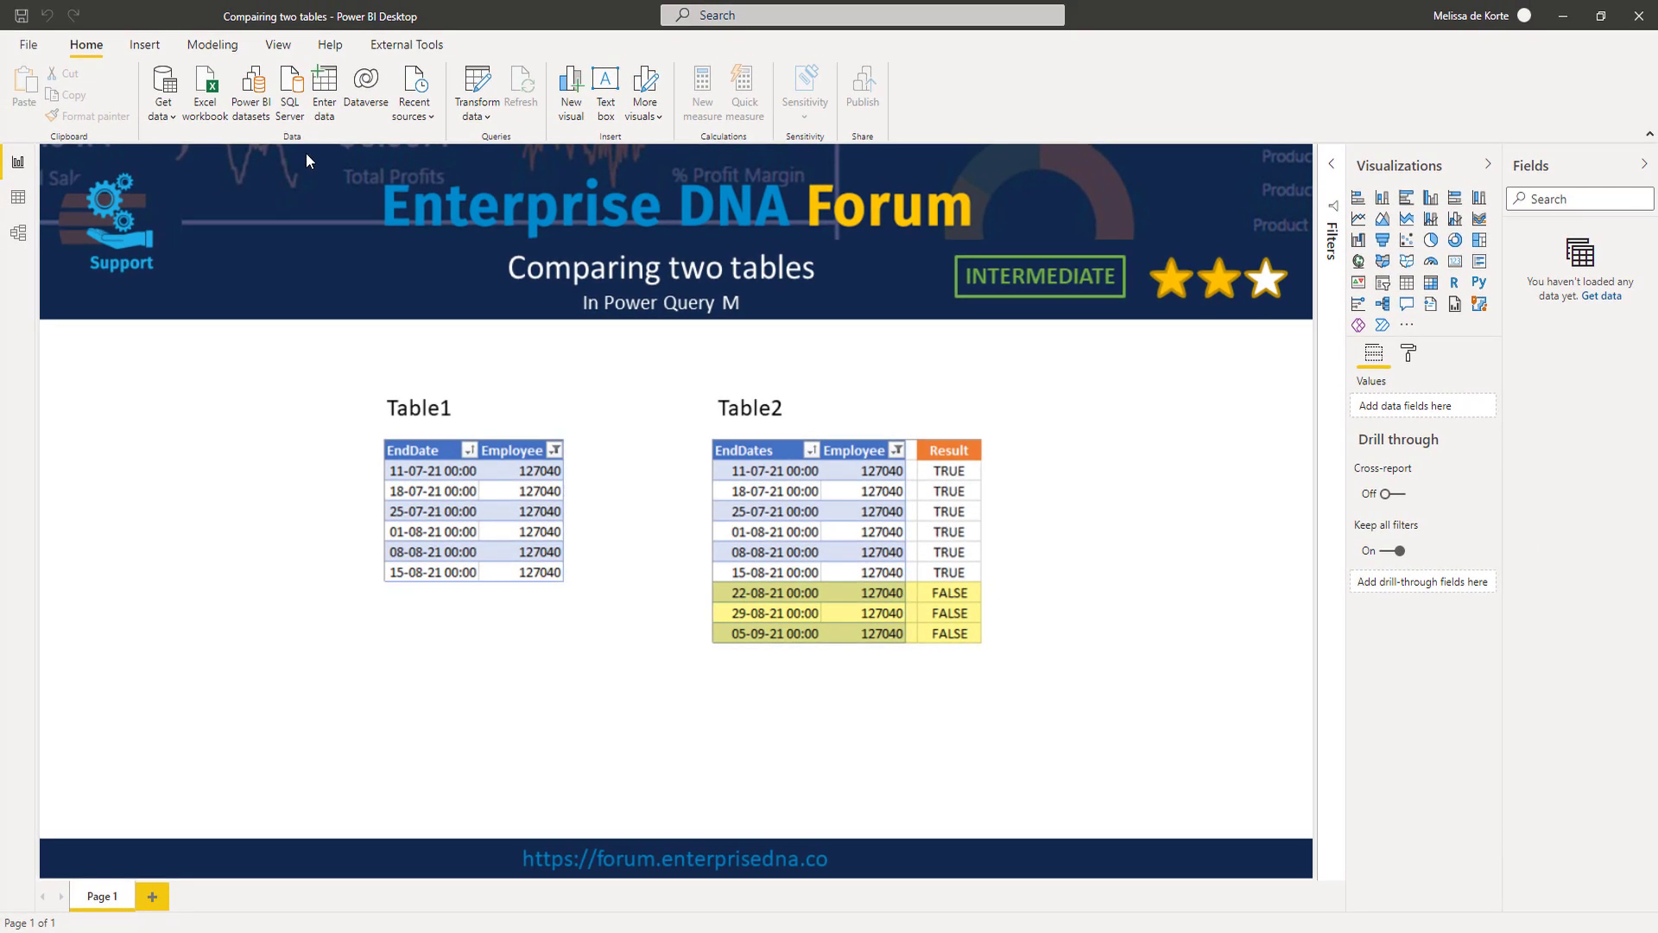
# Open the Power Query Editor to view Table1's six weekly EndDate and Employee rows
pyautogui.click(478, 89)
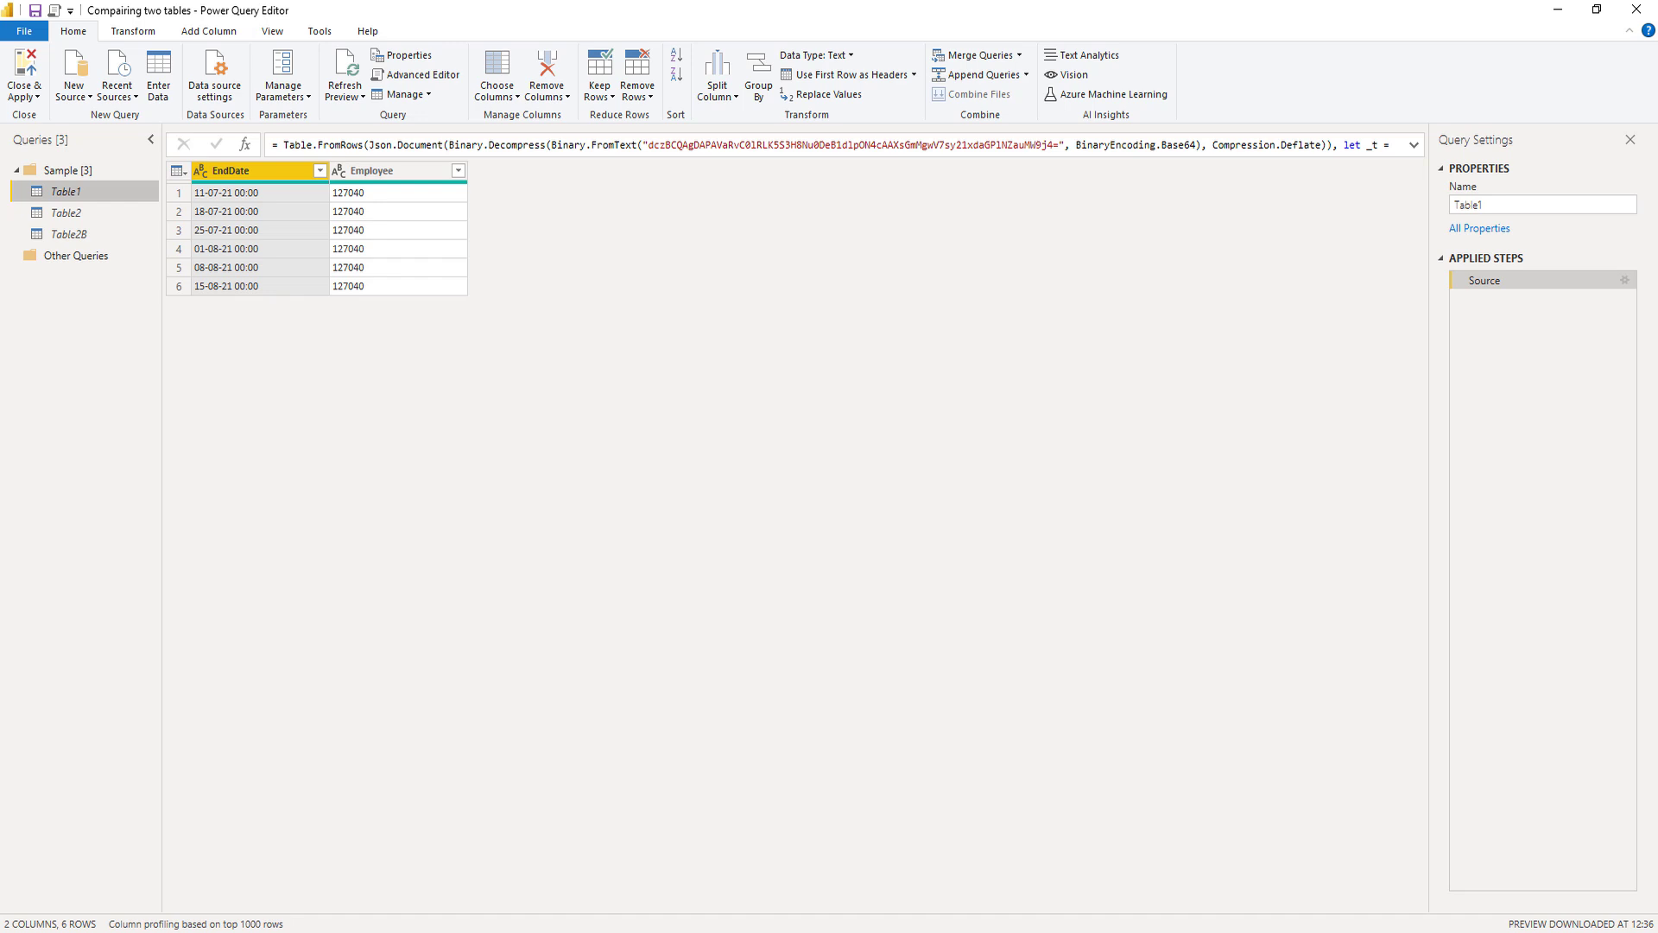
# Create a new blank query whose formula starts with = Table.RemoveMatchingRows(
pyautogui.rightClick(86, 293)
pyautogui.moveTo(157, 325)
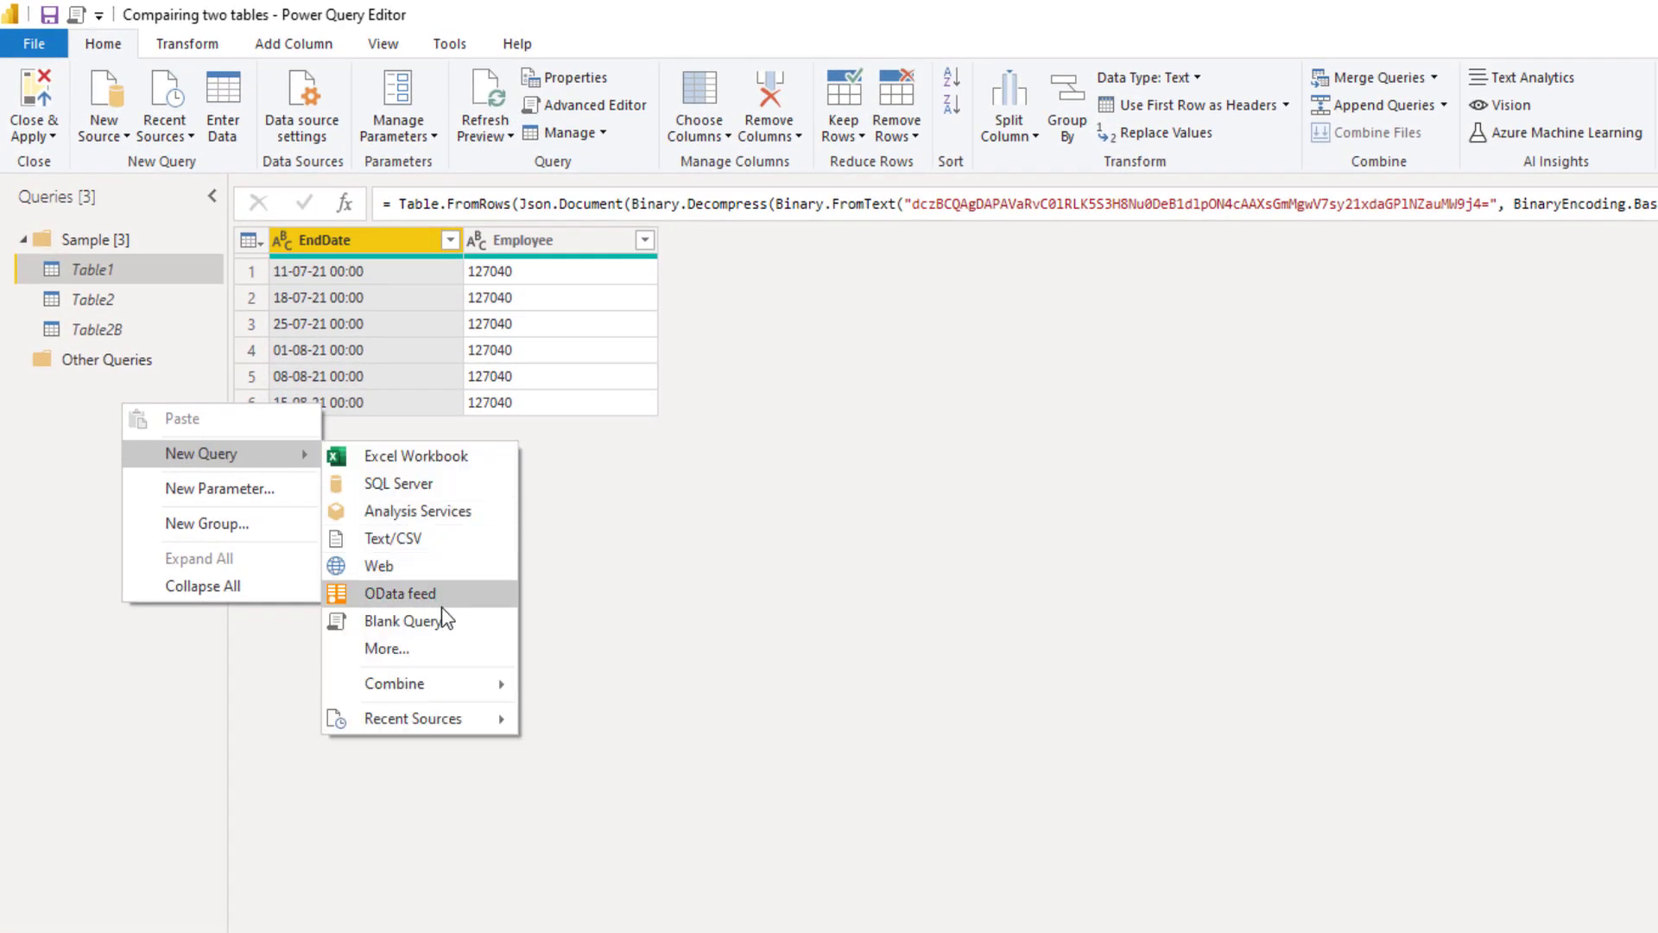
pyautogui.click(403, 620)
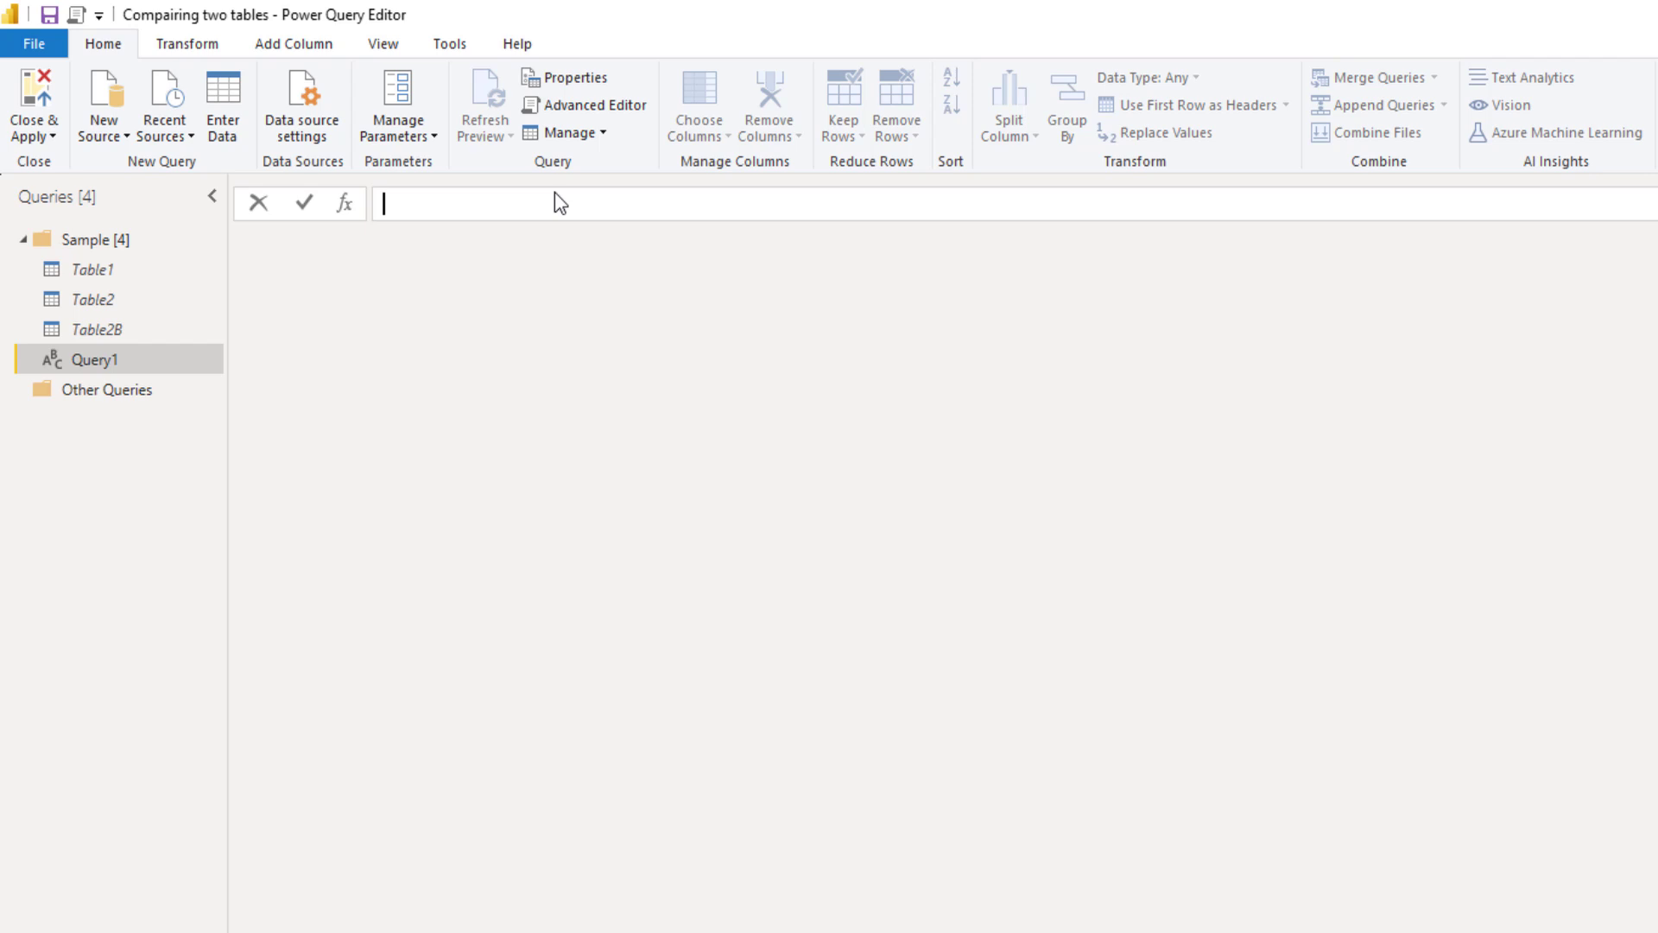
pyautogui.write('= Ta')
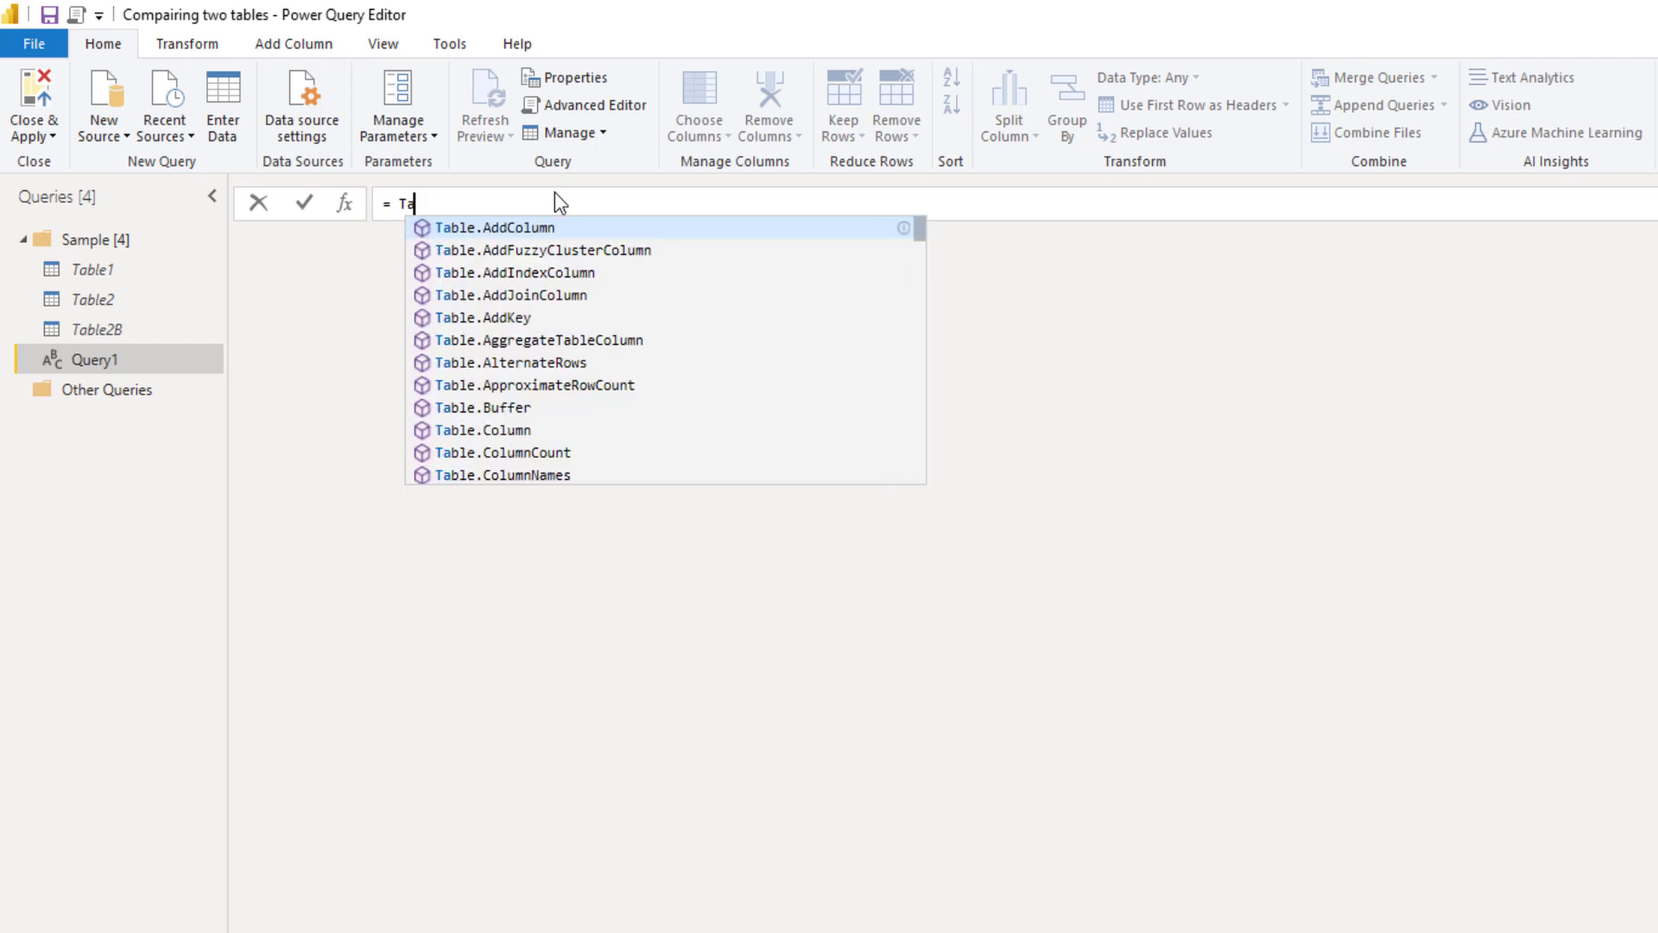
pyautogui.write('ble.')
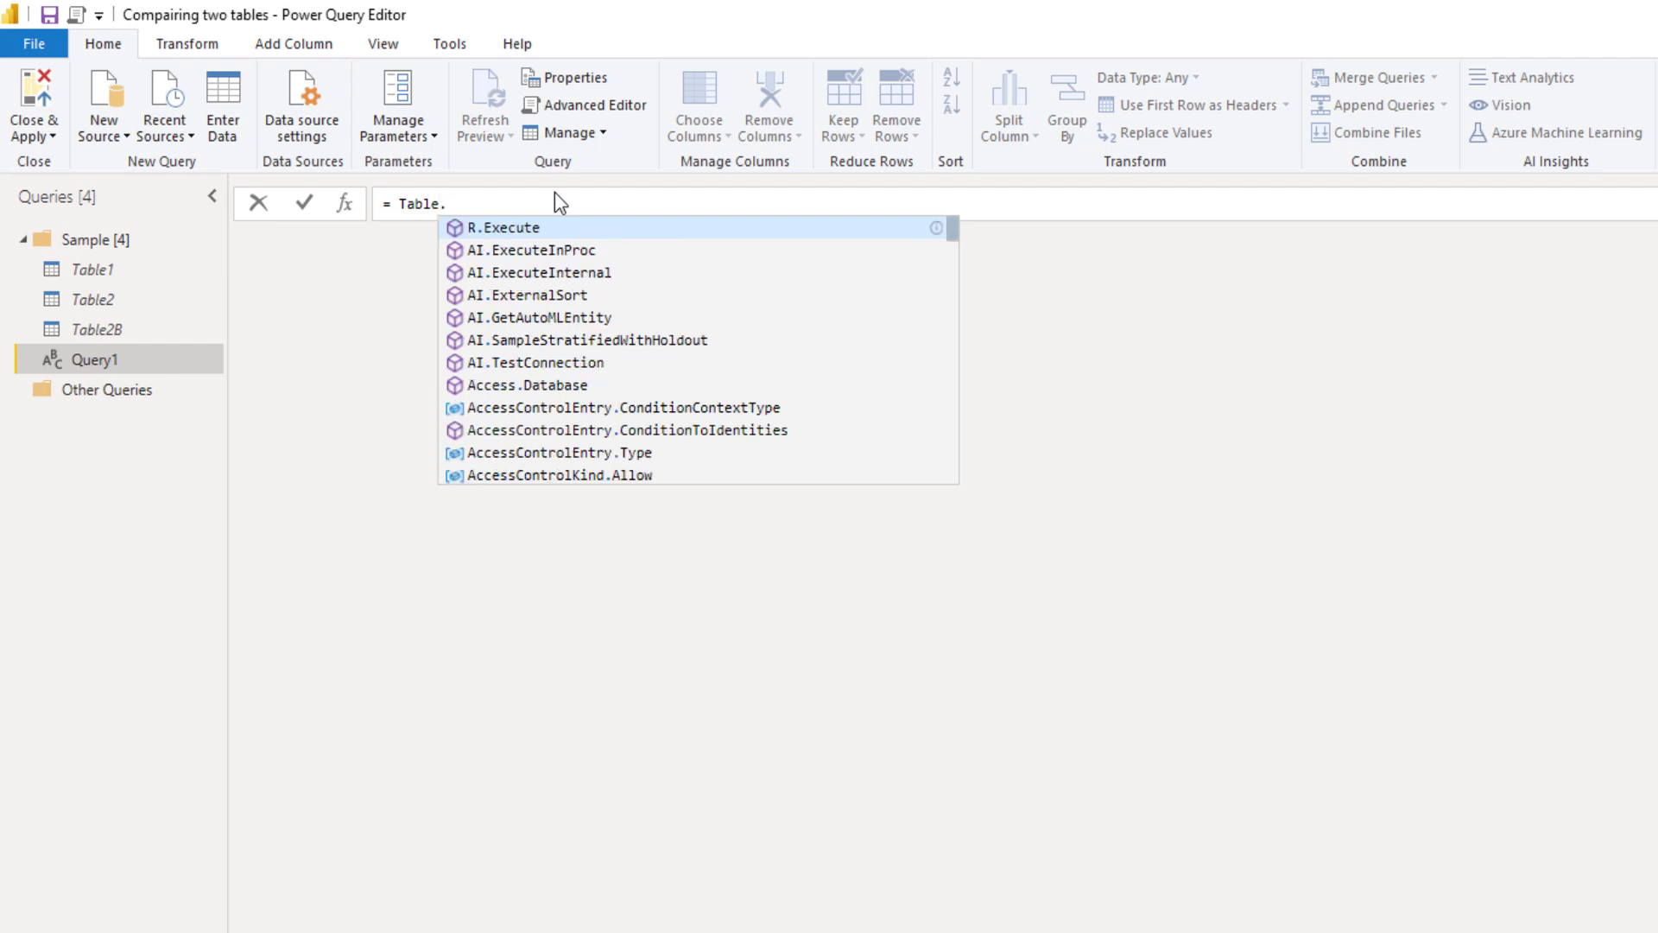
pyautogui.write('remo')
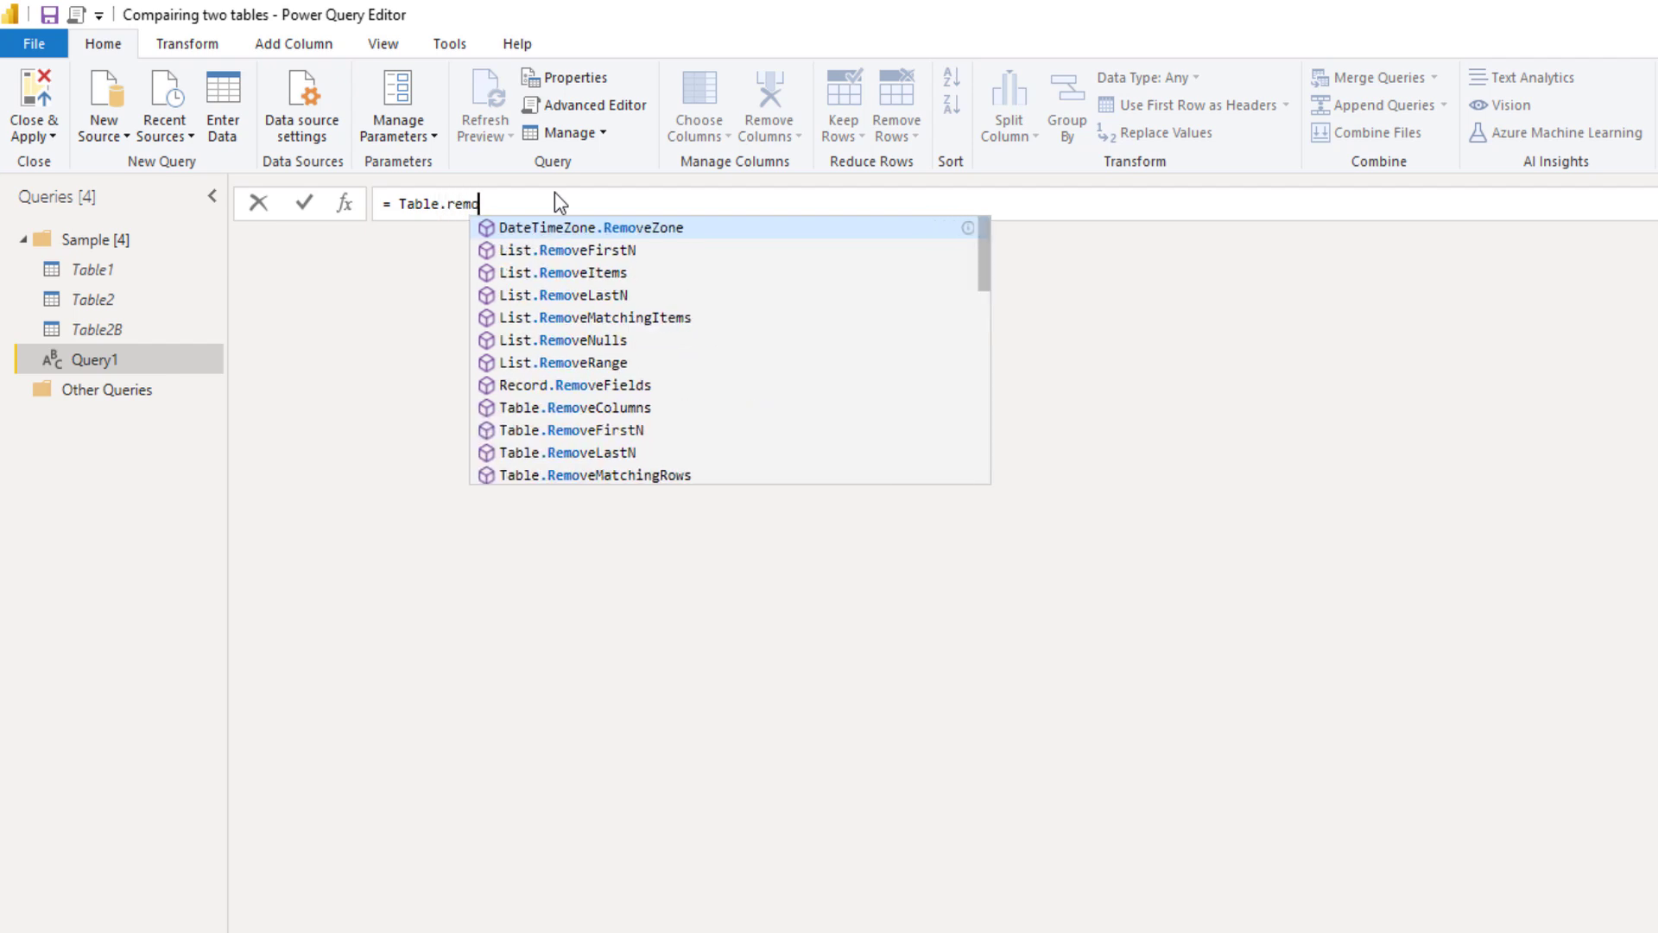
pyautogui.write('veMa')
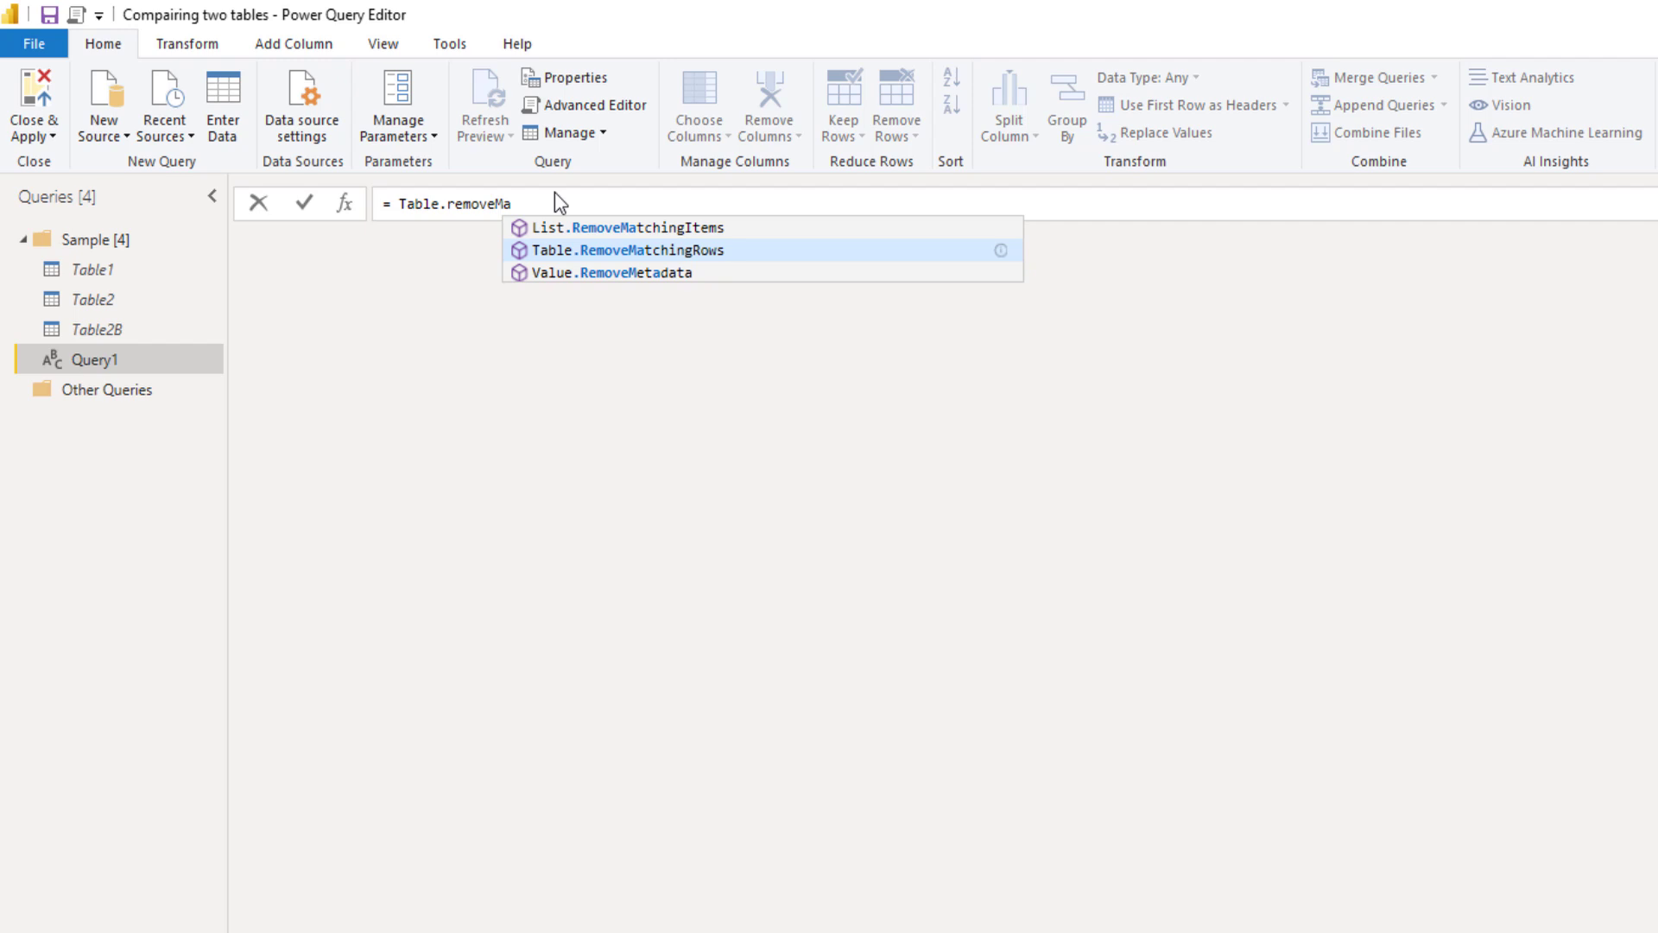
pyautogui.press('Tab')
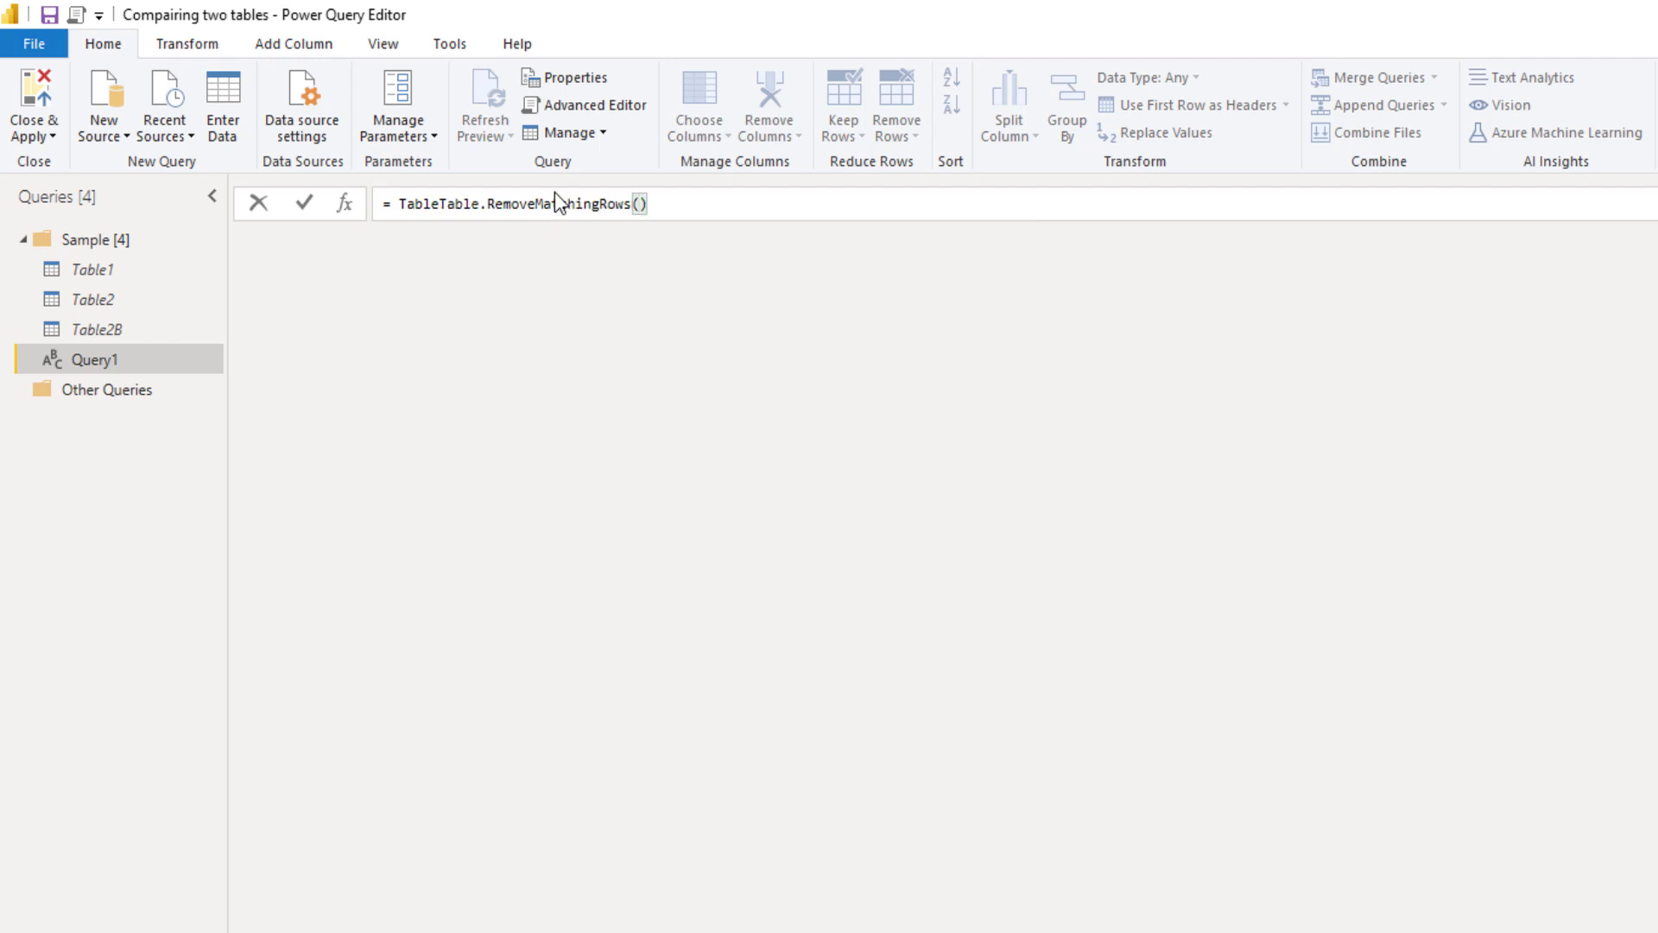
pyautogui.press('Home')
pyautogui.press('Right')
pyautogui.press('Right')
pyautogui.hotkey('shift', 'Right')
pyautogui.hotkey('shift', 'Right')
pyautogui.hotkey('shift', 'Right')
pyautogui.hotkey('shift', 'Right')
pyautogui.hotkey('shift', 'Right')
pyautogui.press('Delete')
pyautogui.press('End')
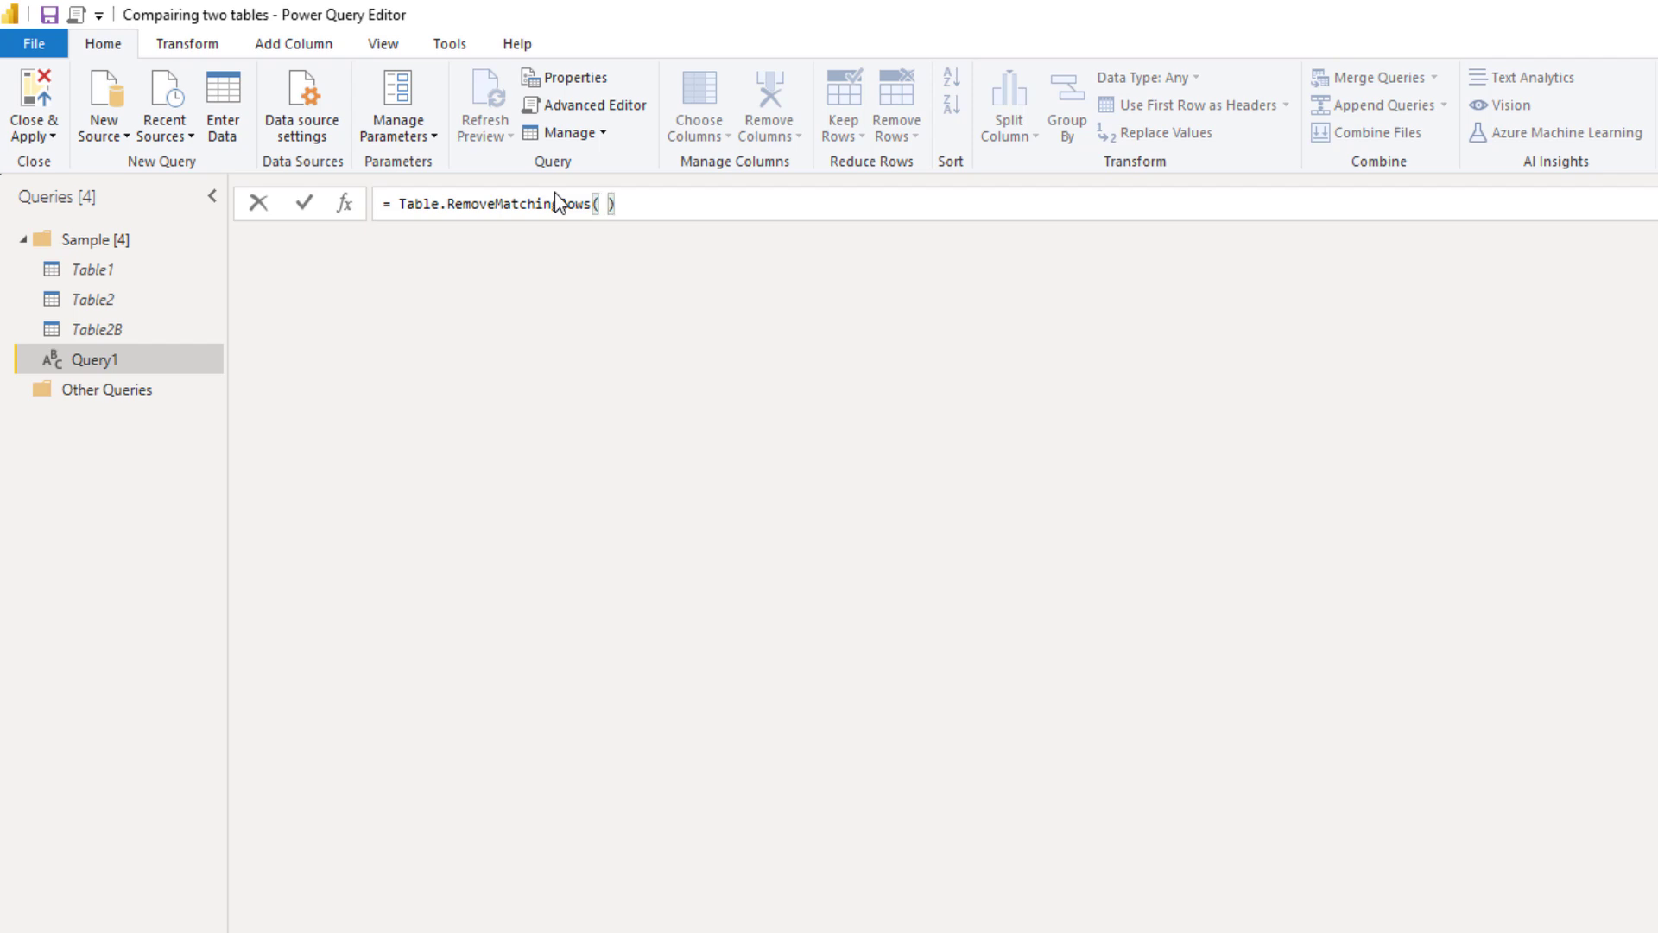
# Complete the formula with arguments Table2 and Table.ToRecords( Table1 )
pyautogui.write('Table')
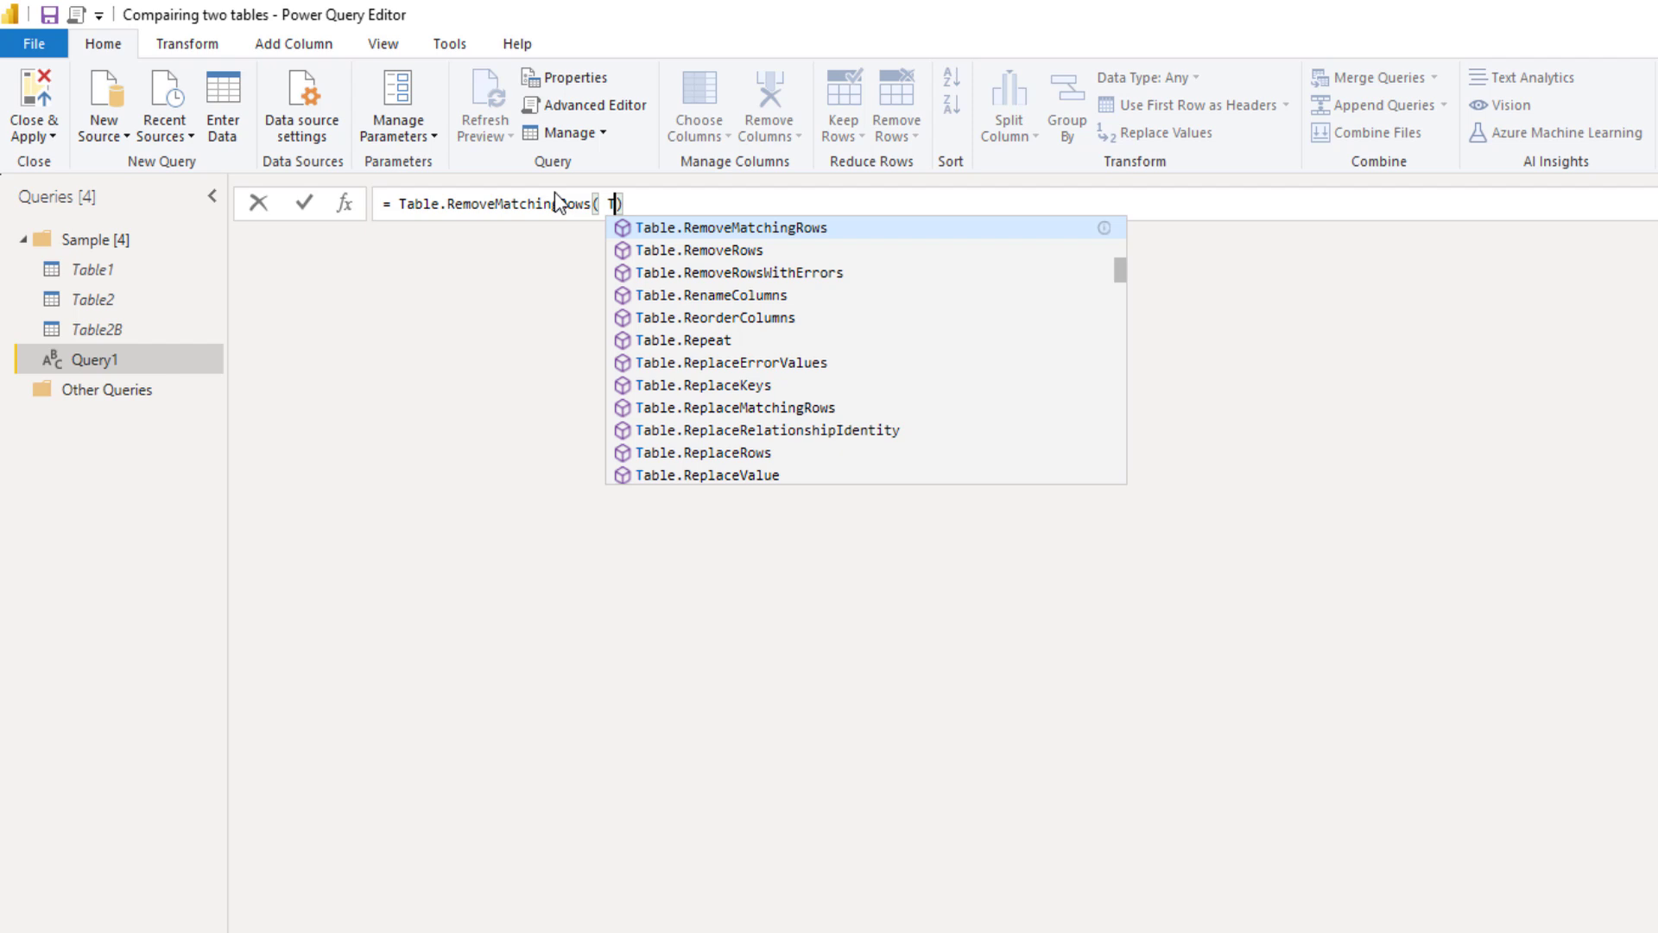
pyautogui.write('2,')
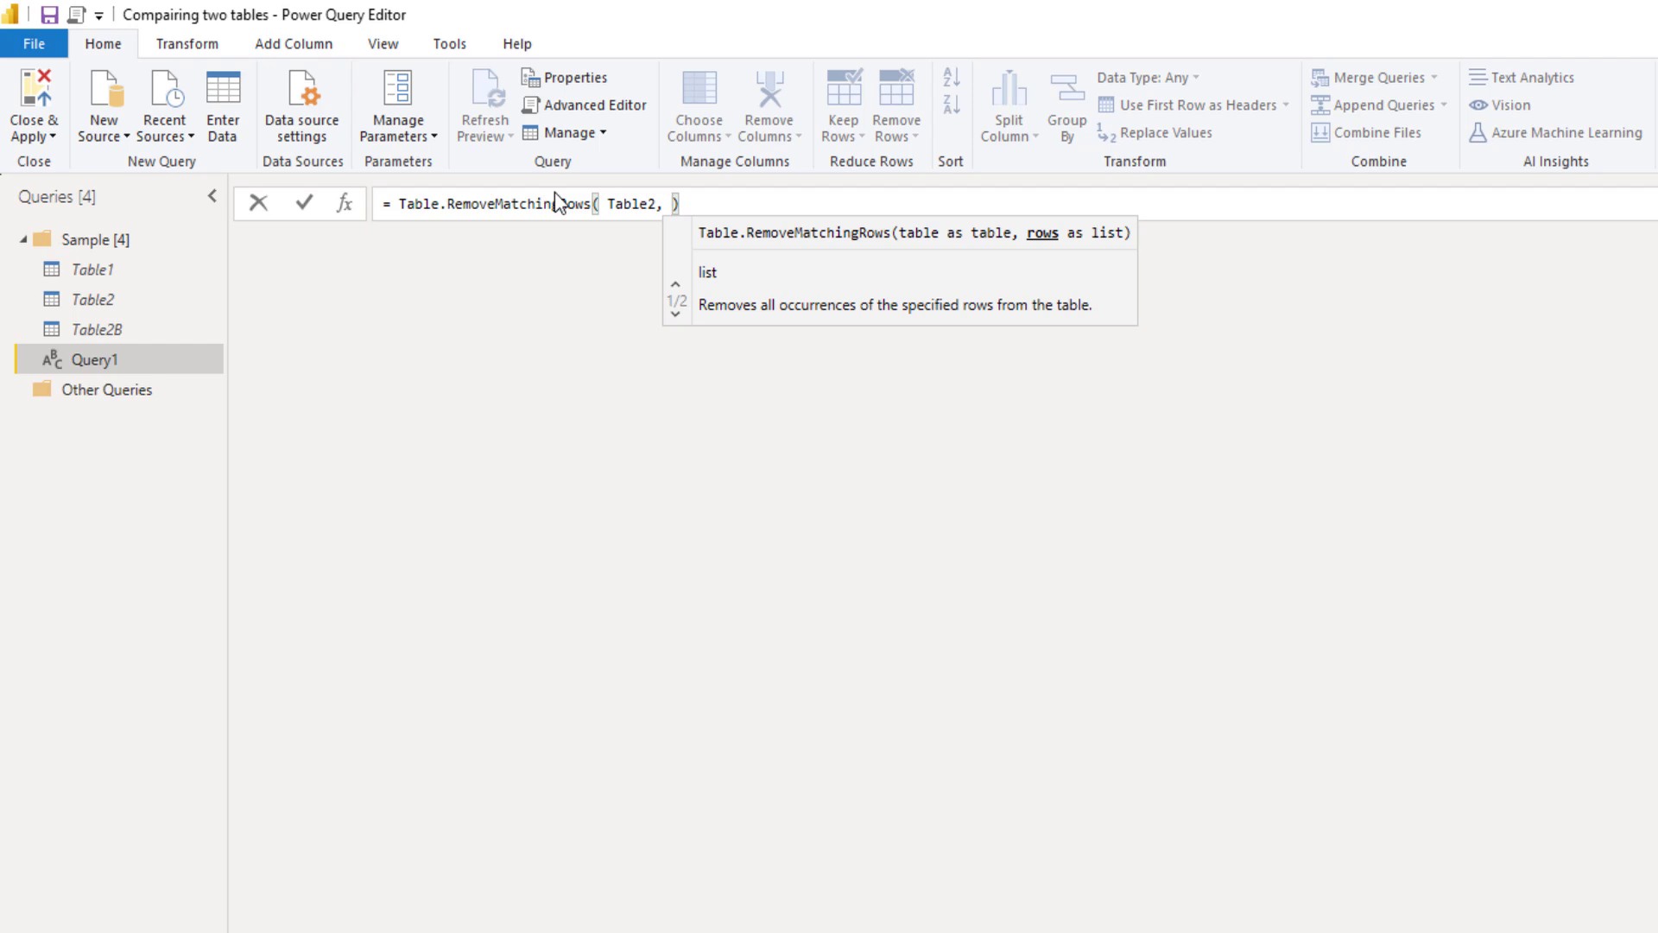
pyautogui.write('Table.to')
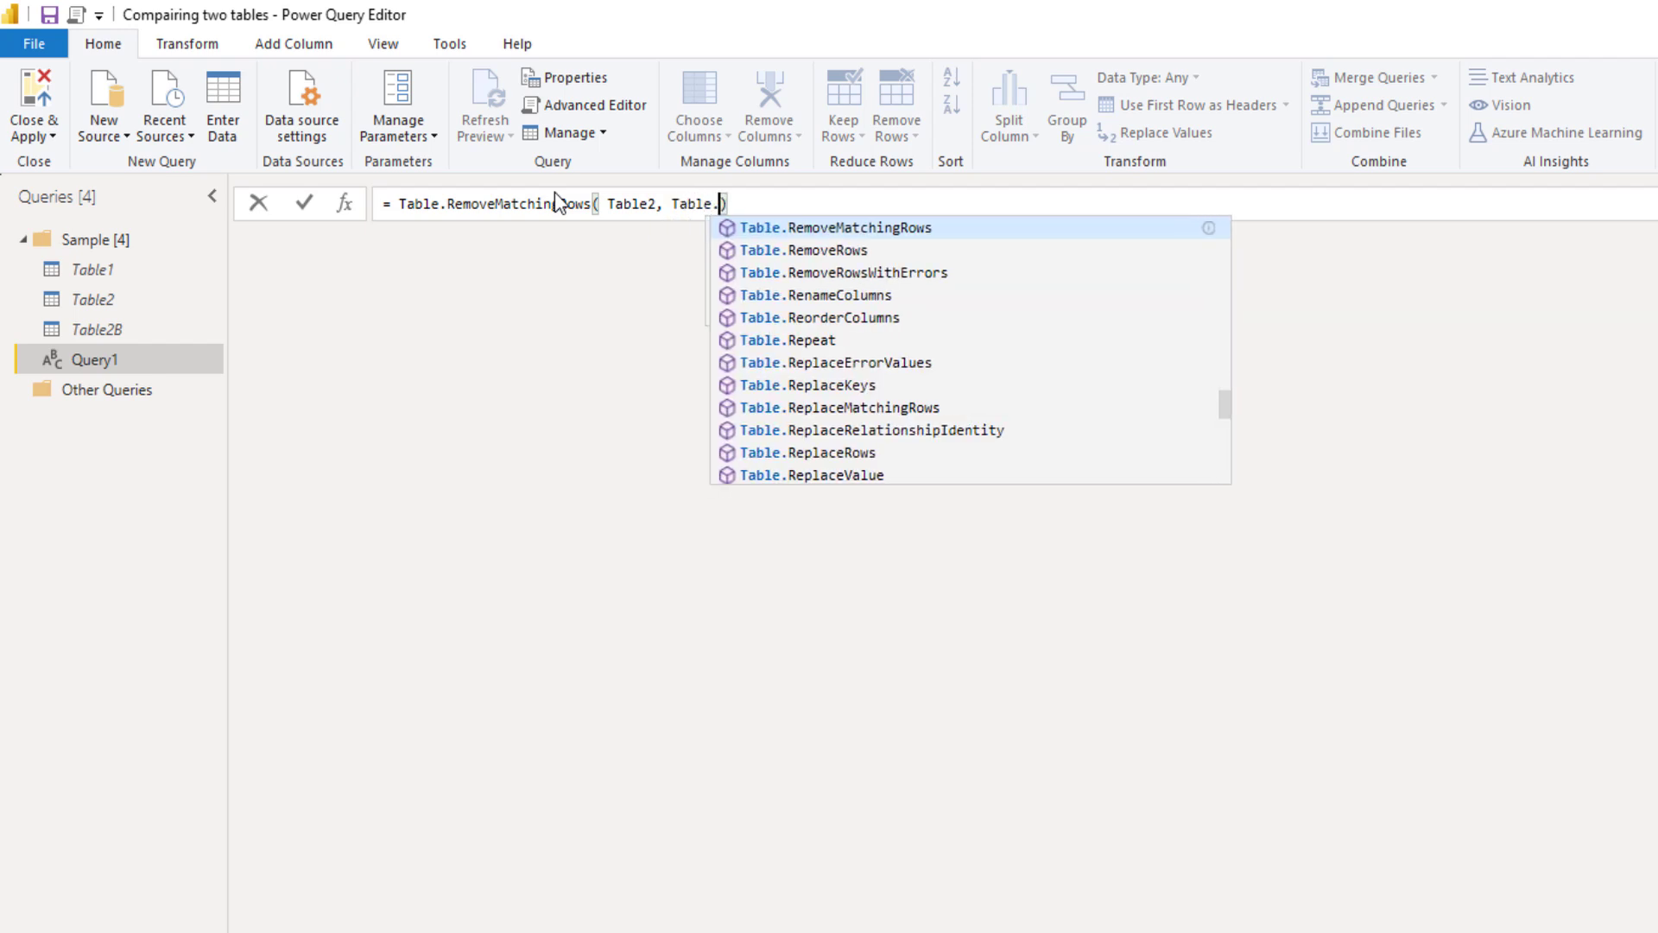
pyautogui.press('BackSpace')
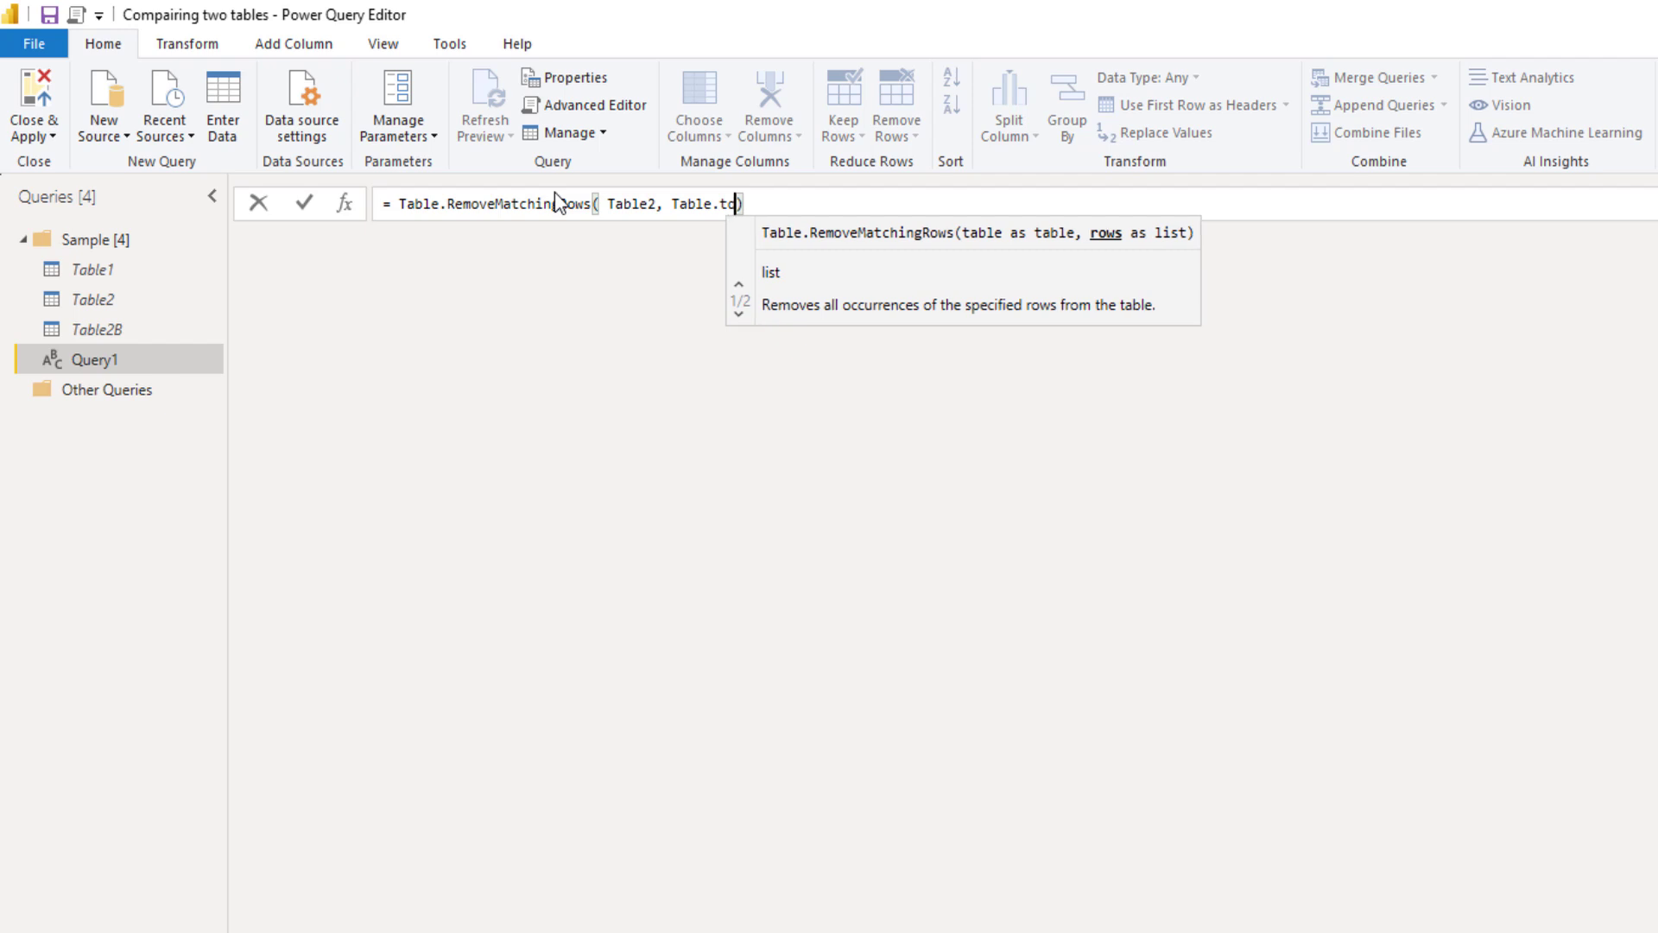
pyautogui.write('re')
pyautogui.press('Tab')
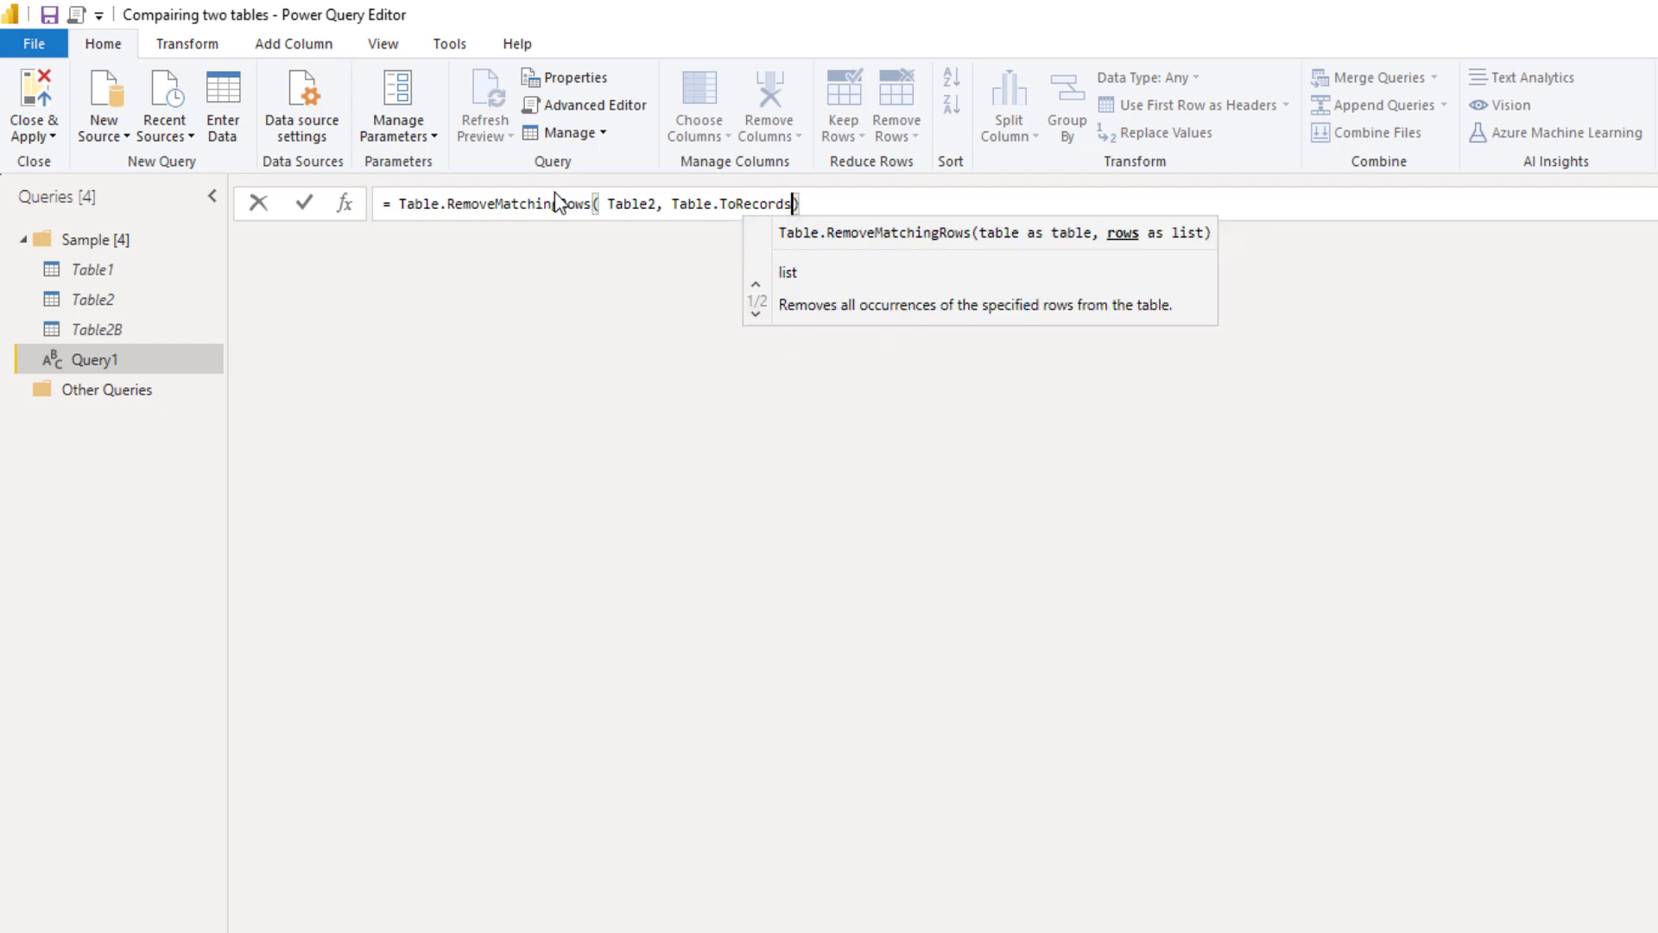
pyautogui.write('(')
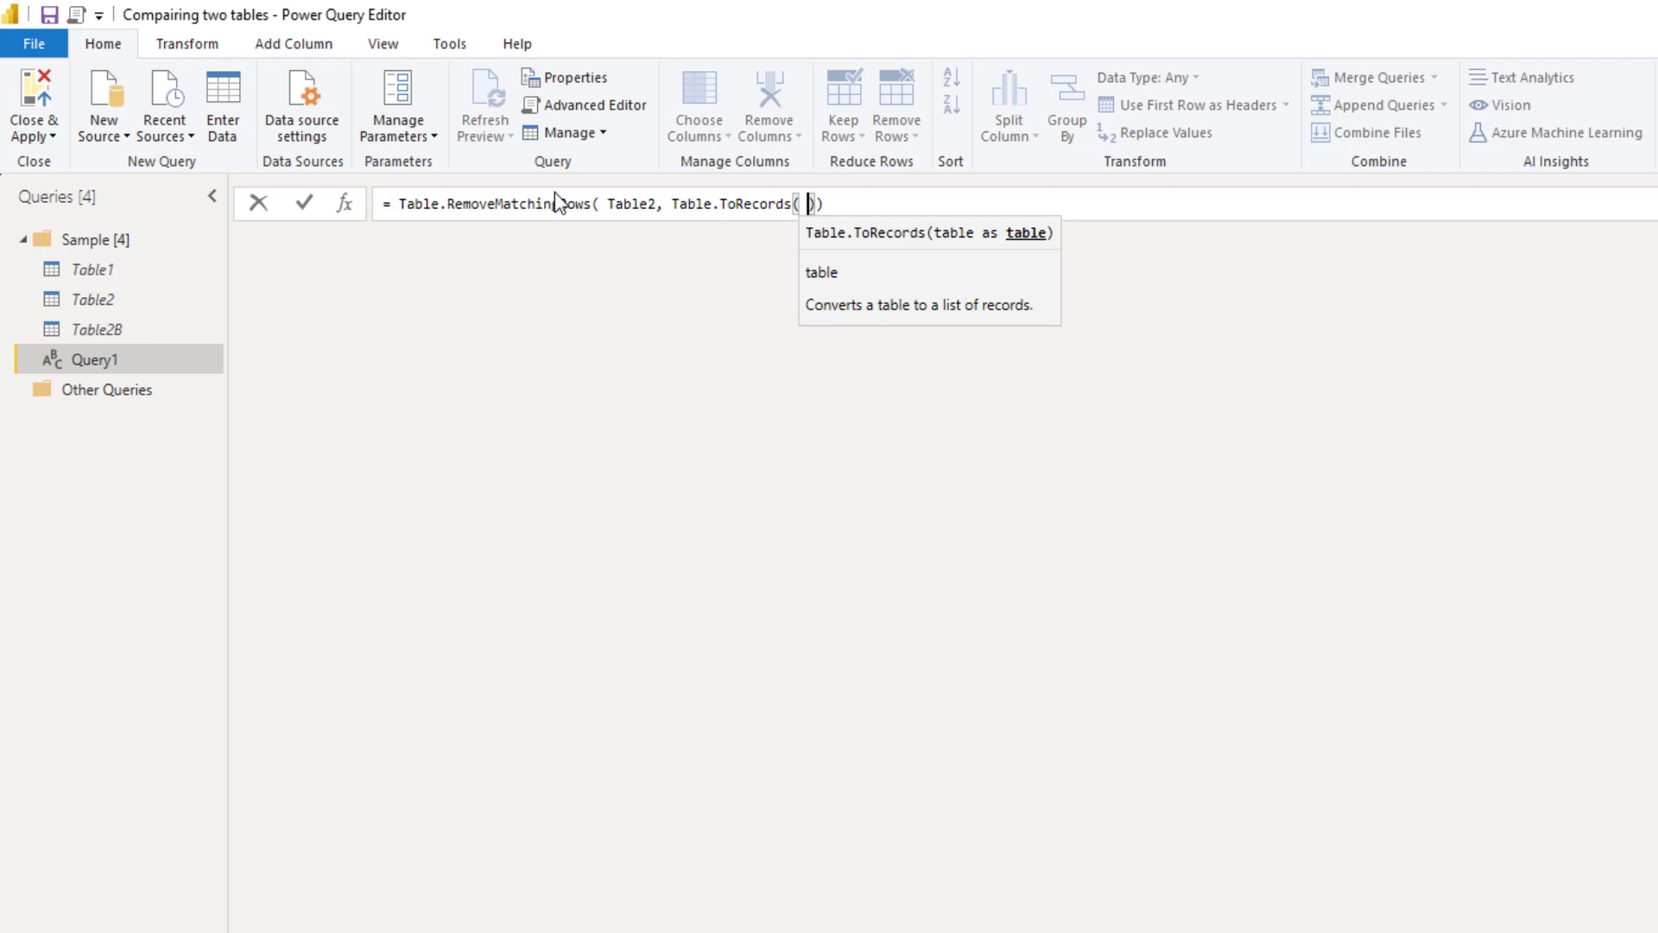
pyautogui.write(' table')
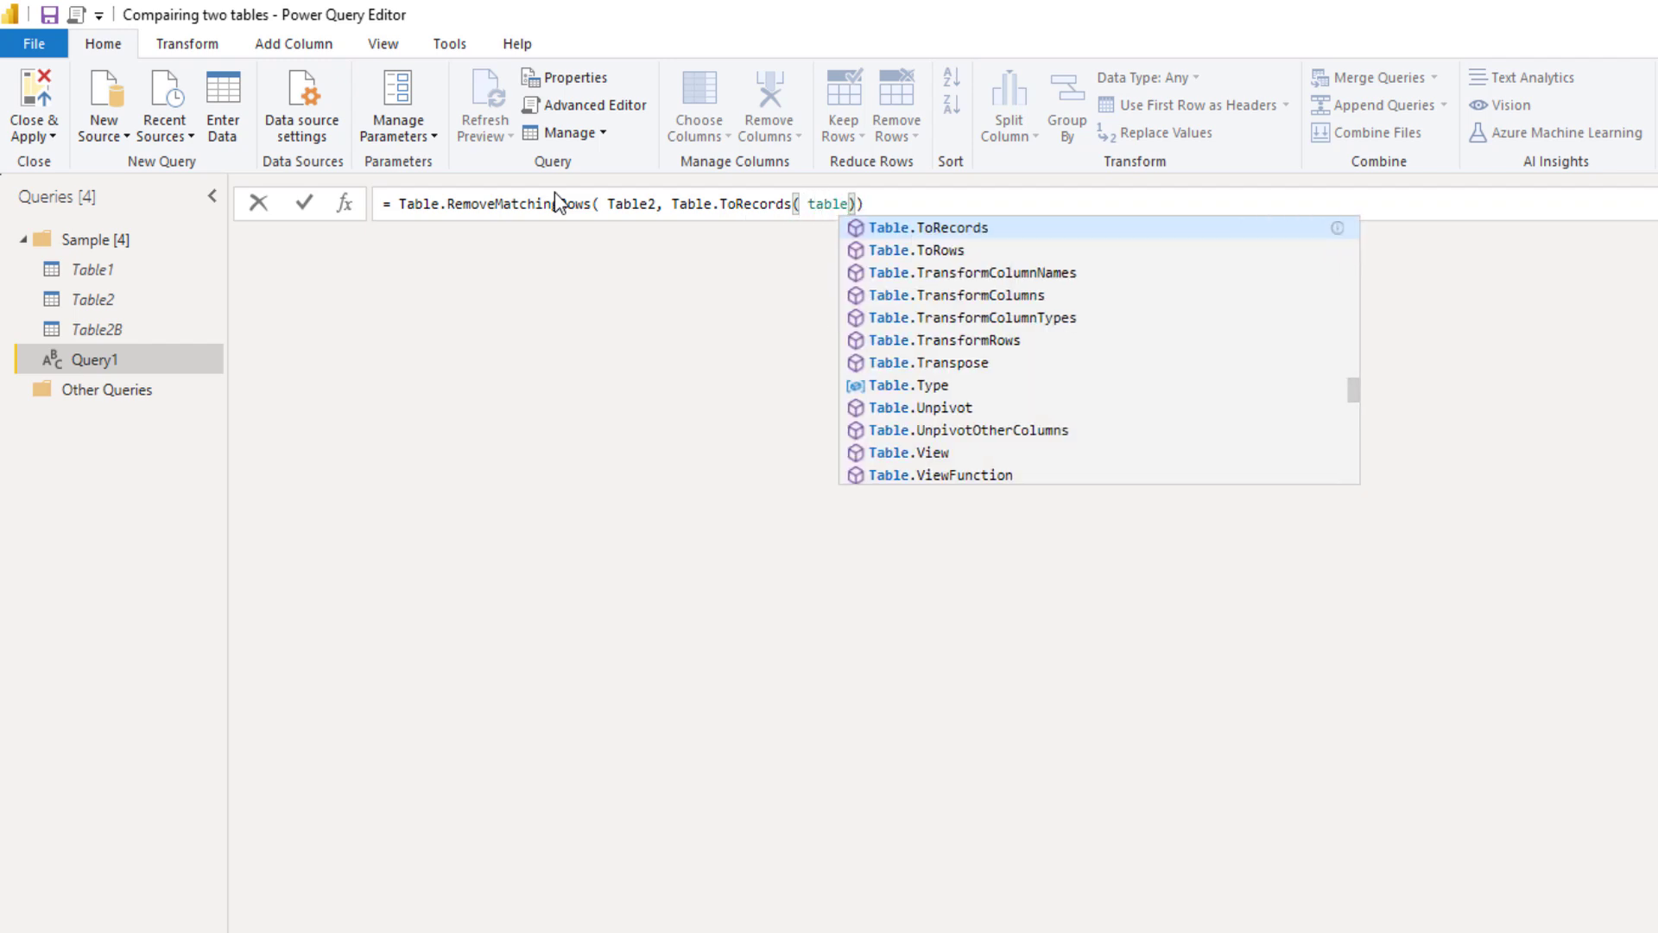
pyautogui.write('1')
pyautogui.press('Tab')
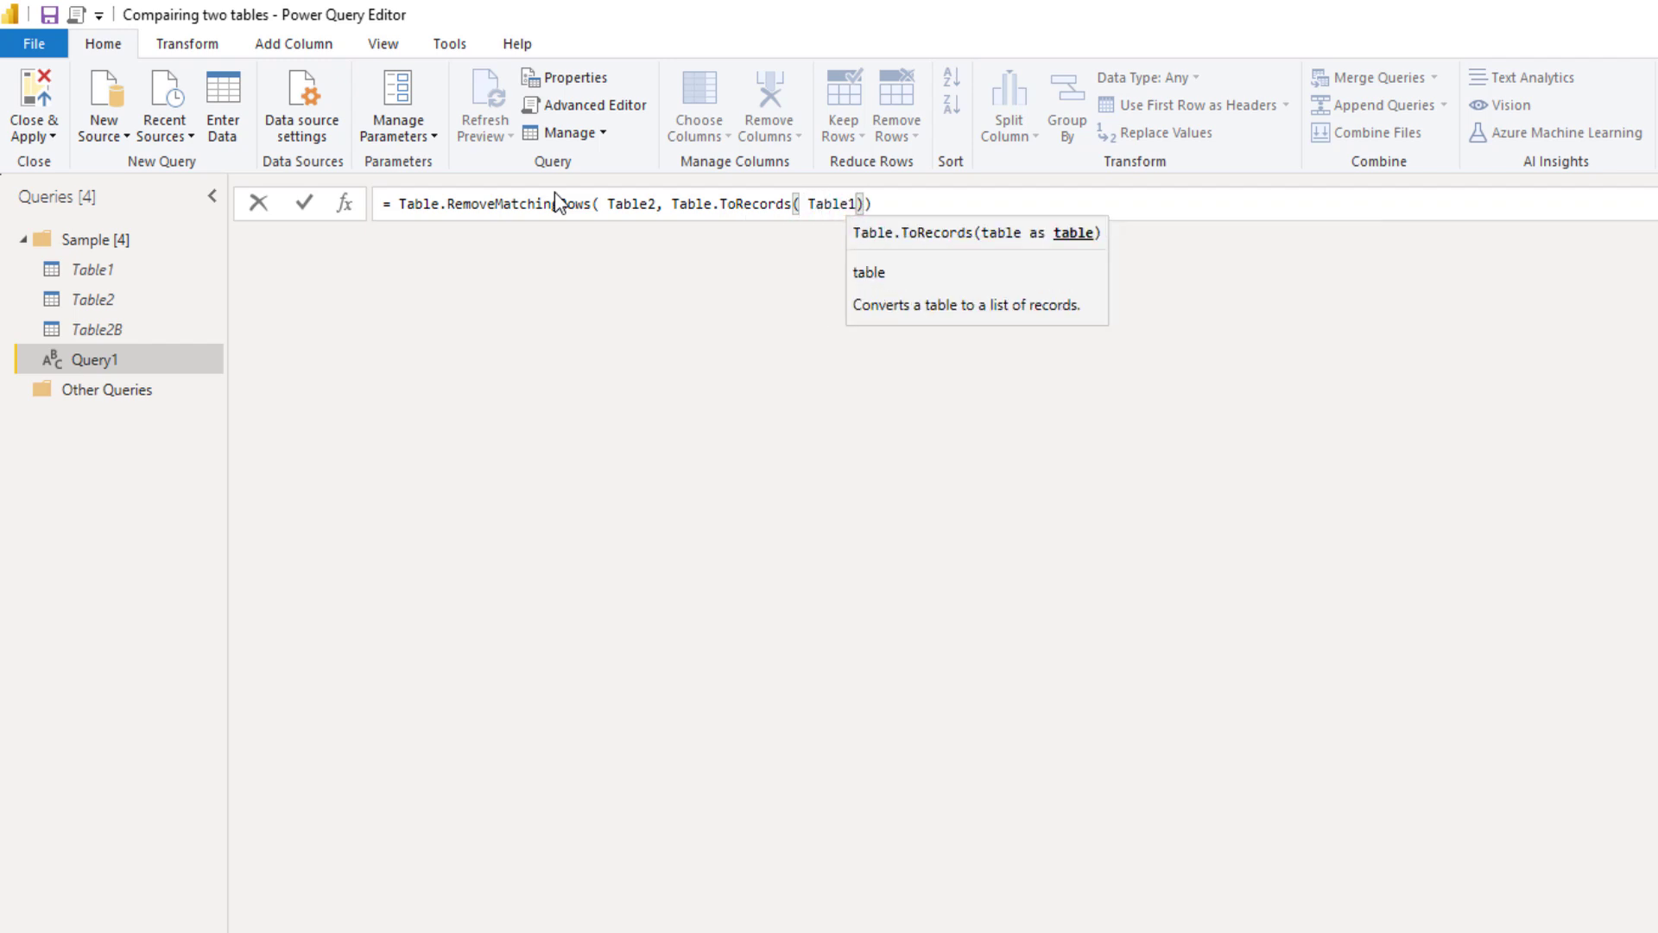
pyautogui.write('))')
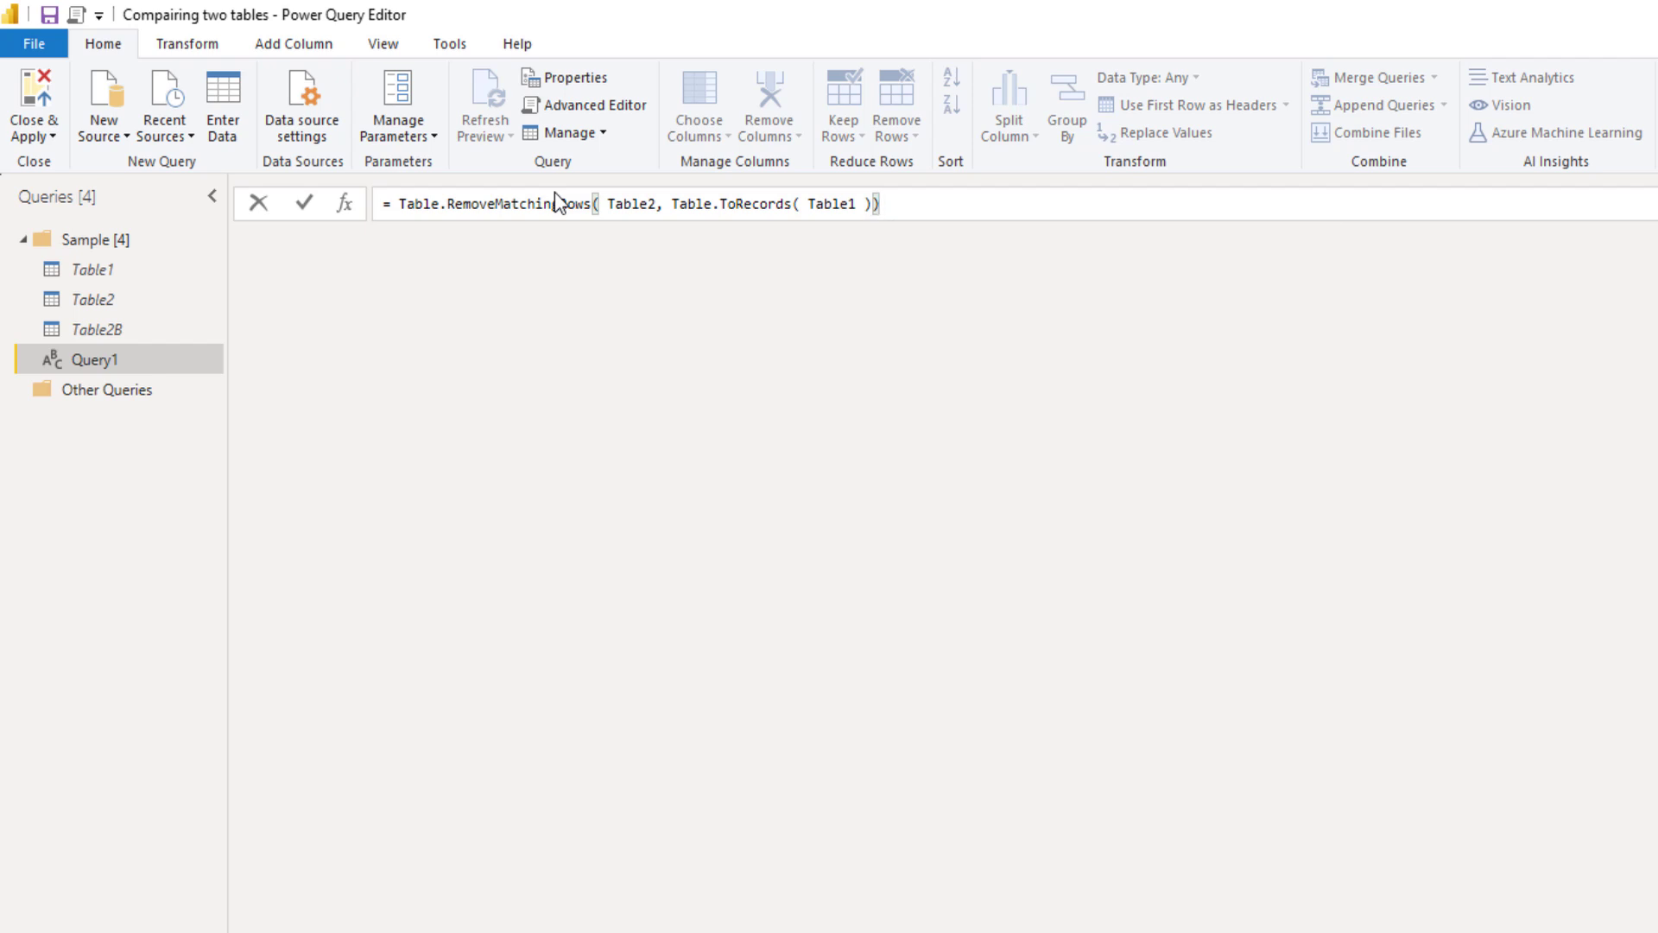
# Commit Query1's formula, returning three unmatched rows, then view Table2B's nine rows with Department
pyautogui.click(302, 203)
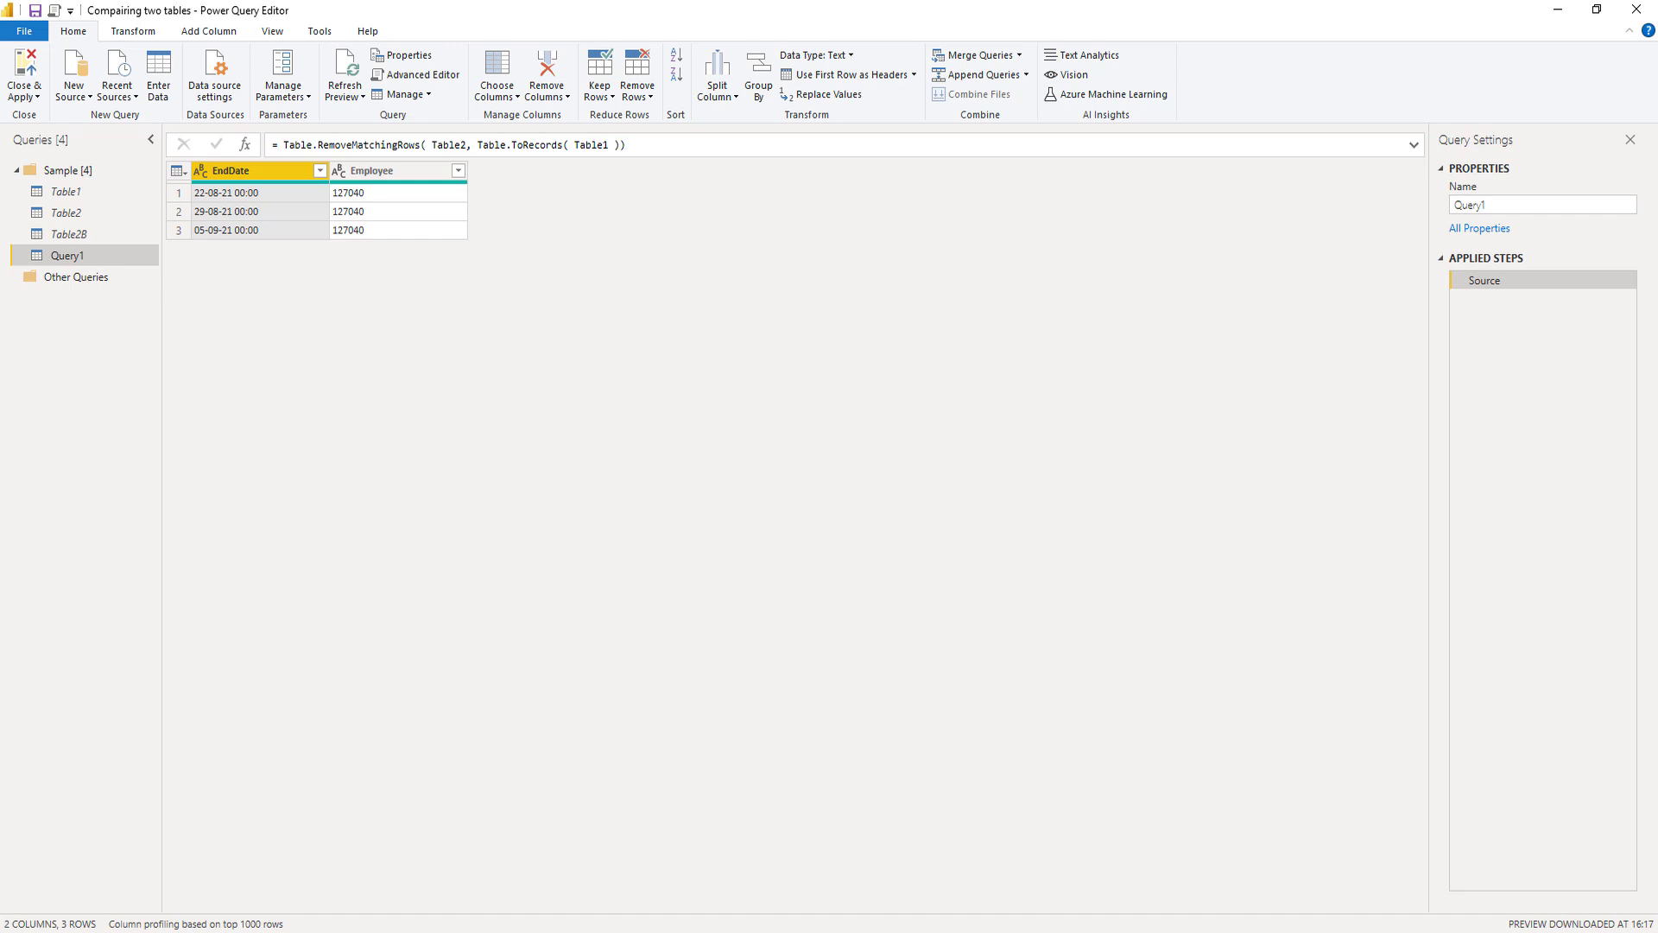
pyautogui.click(81, 231)
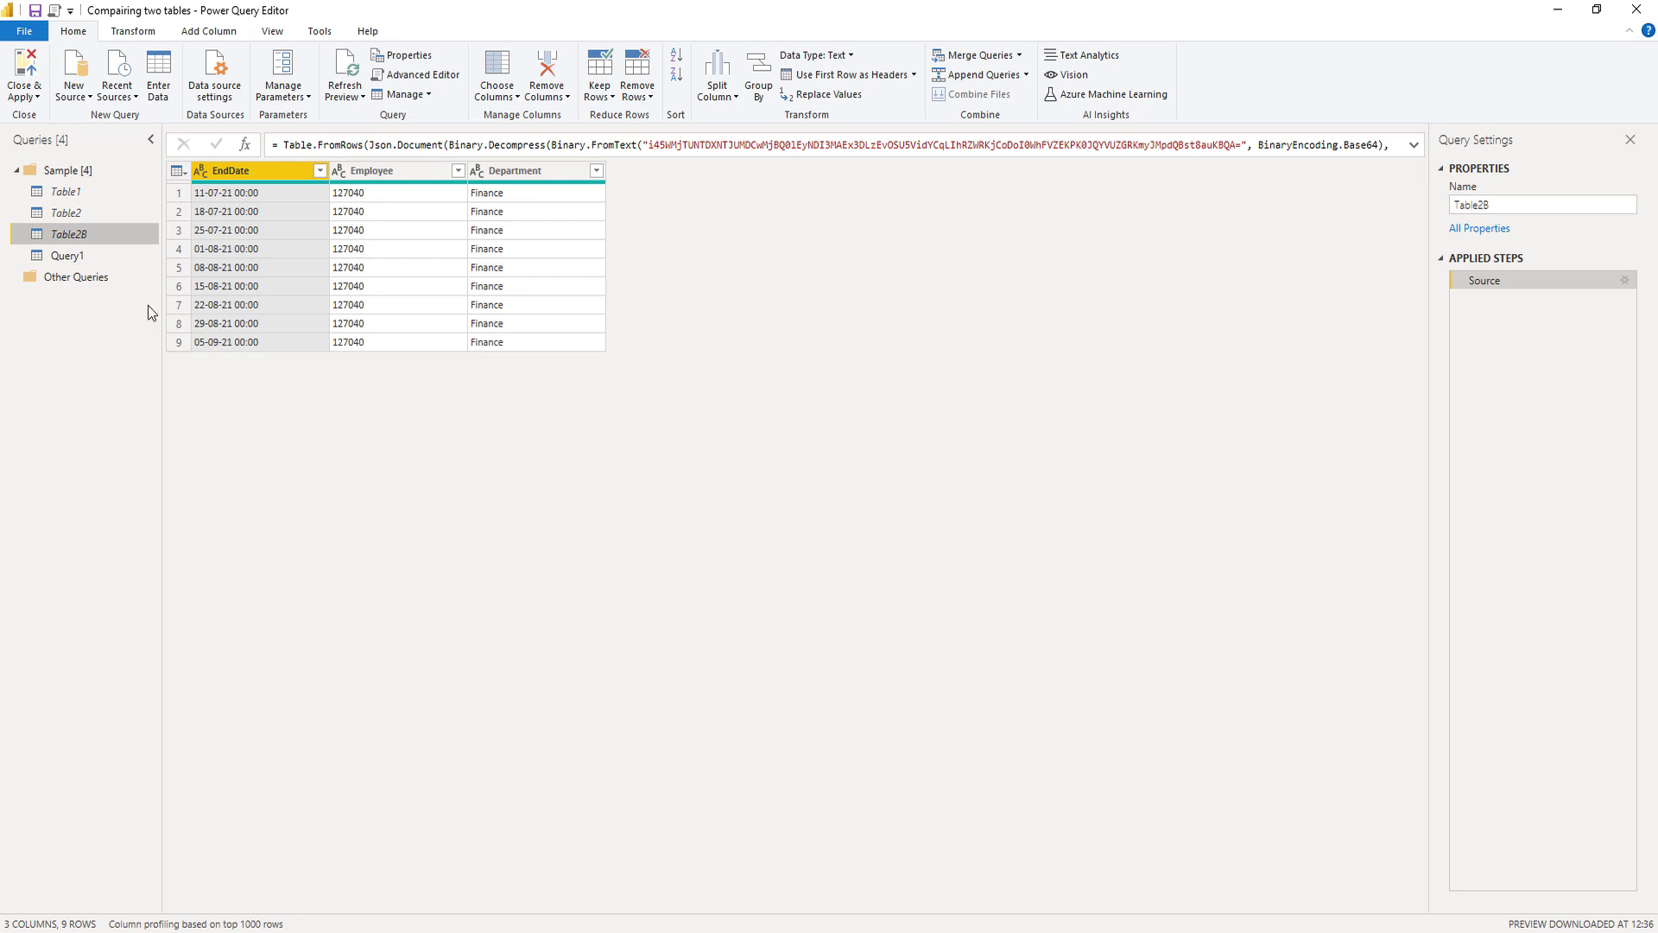
# Duplicate Query1 and change the compared table from Table2 to Table2B, returning all nine rows
pyautogui.rightClick(75, 254)
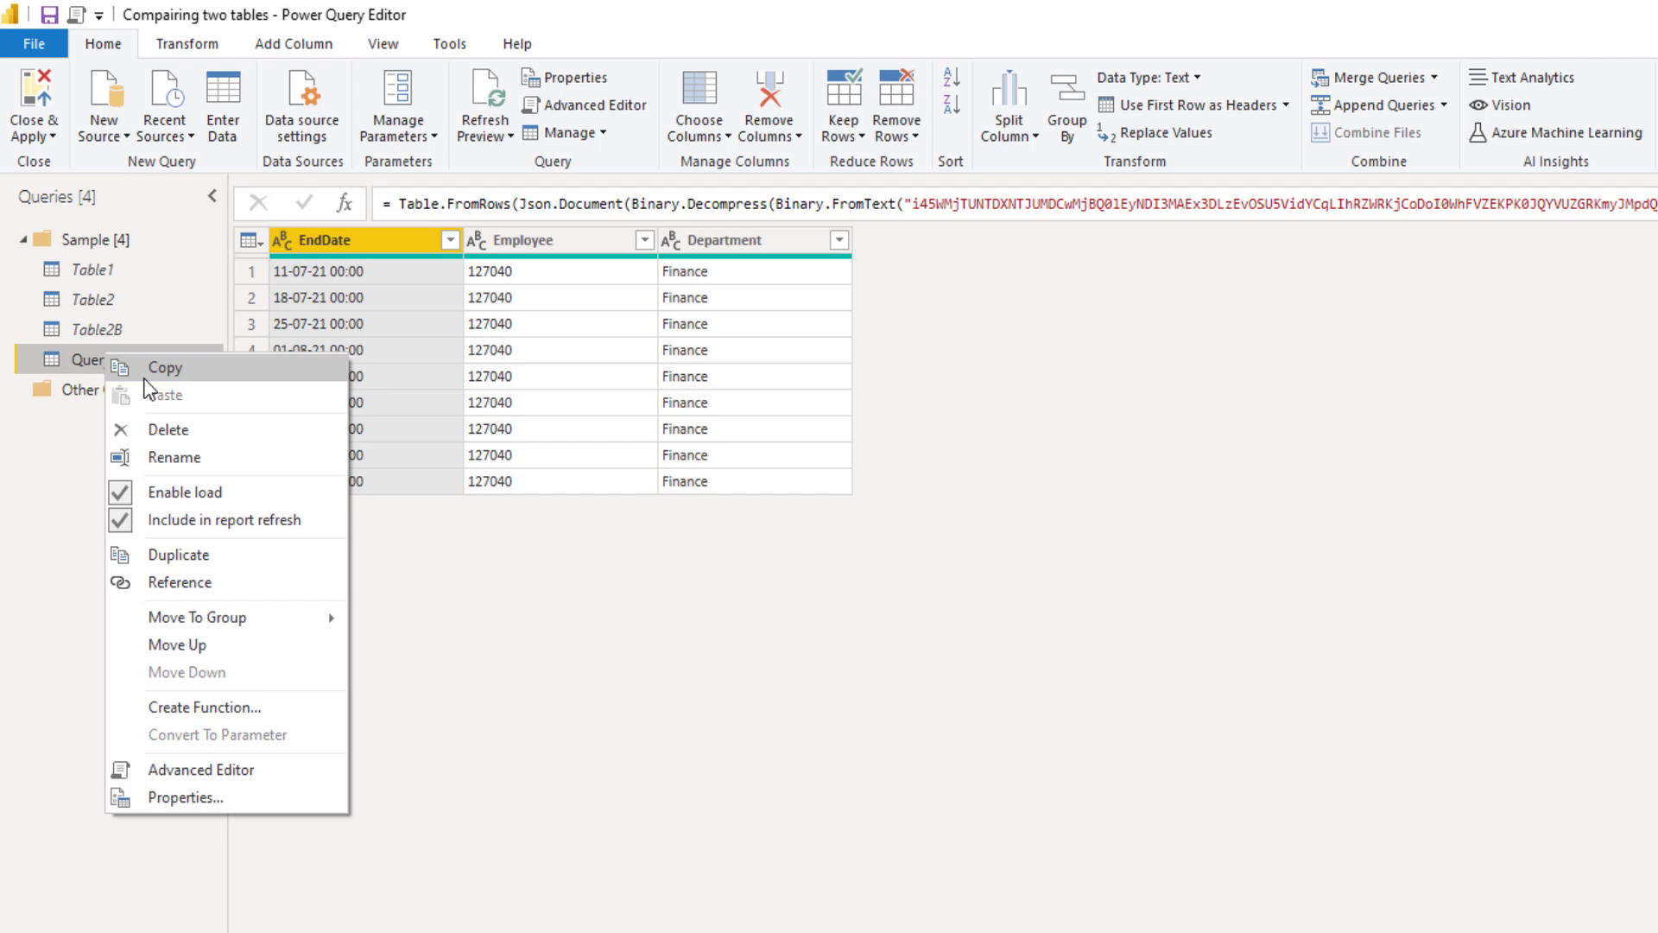
pyautogui.click(199, 554)
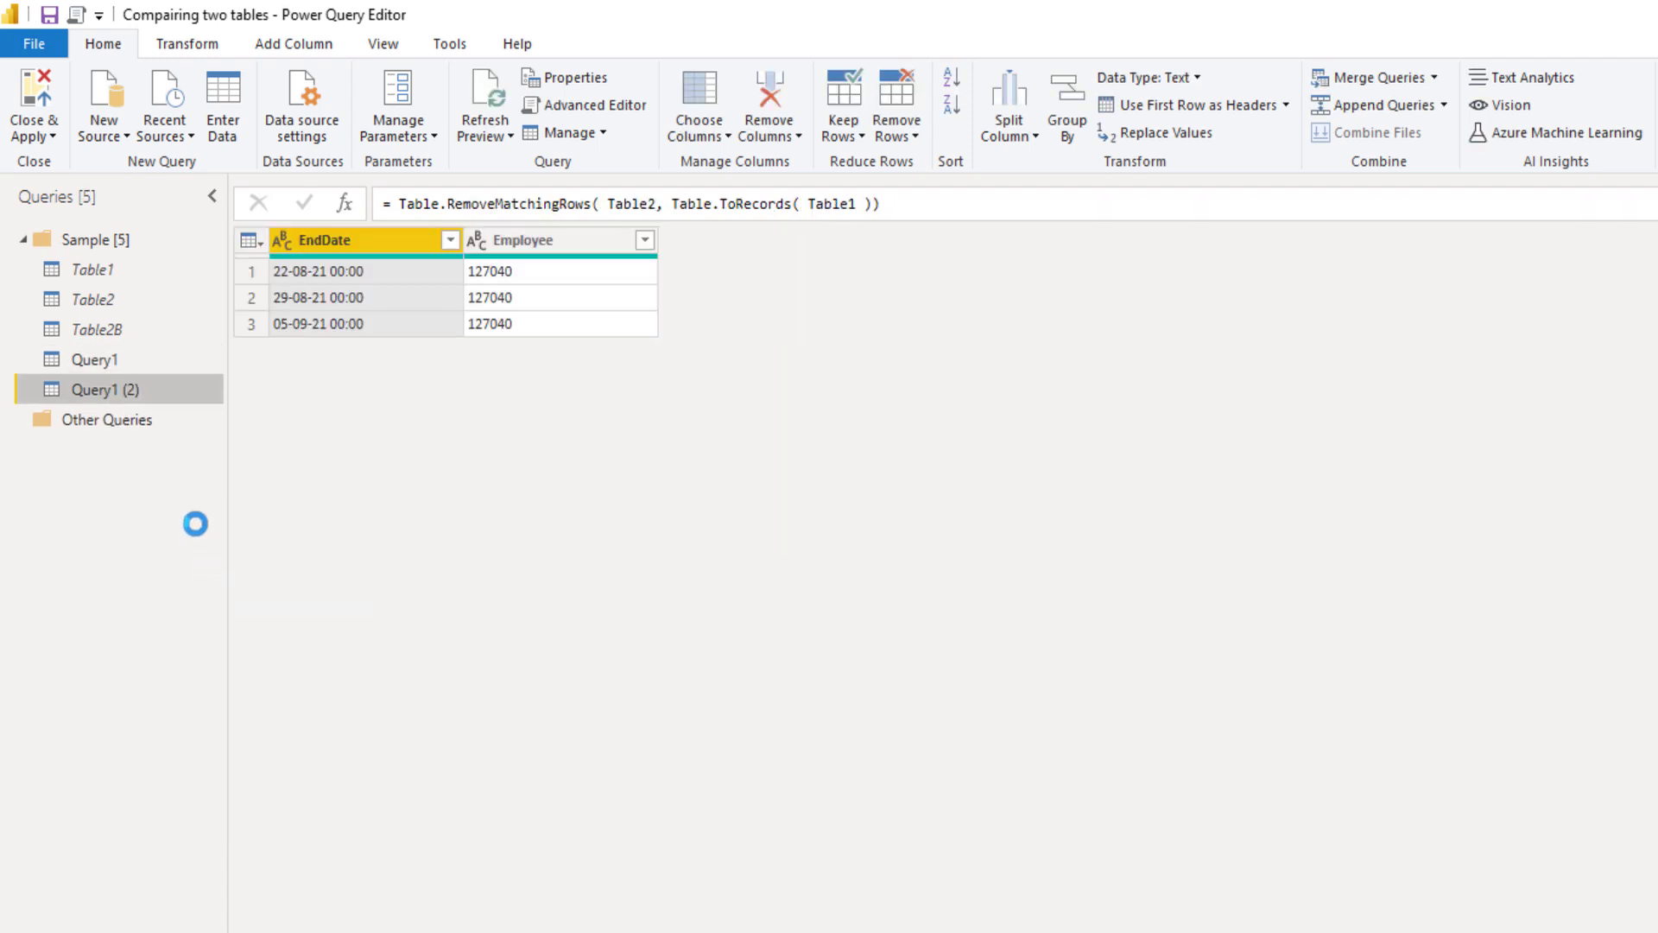
pyautogui.click(655, 204)
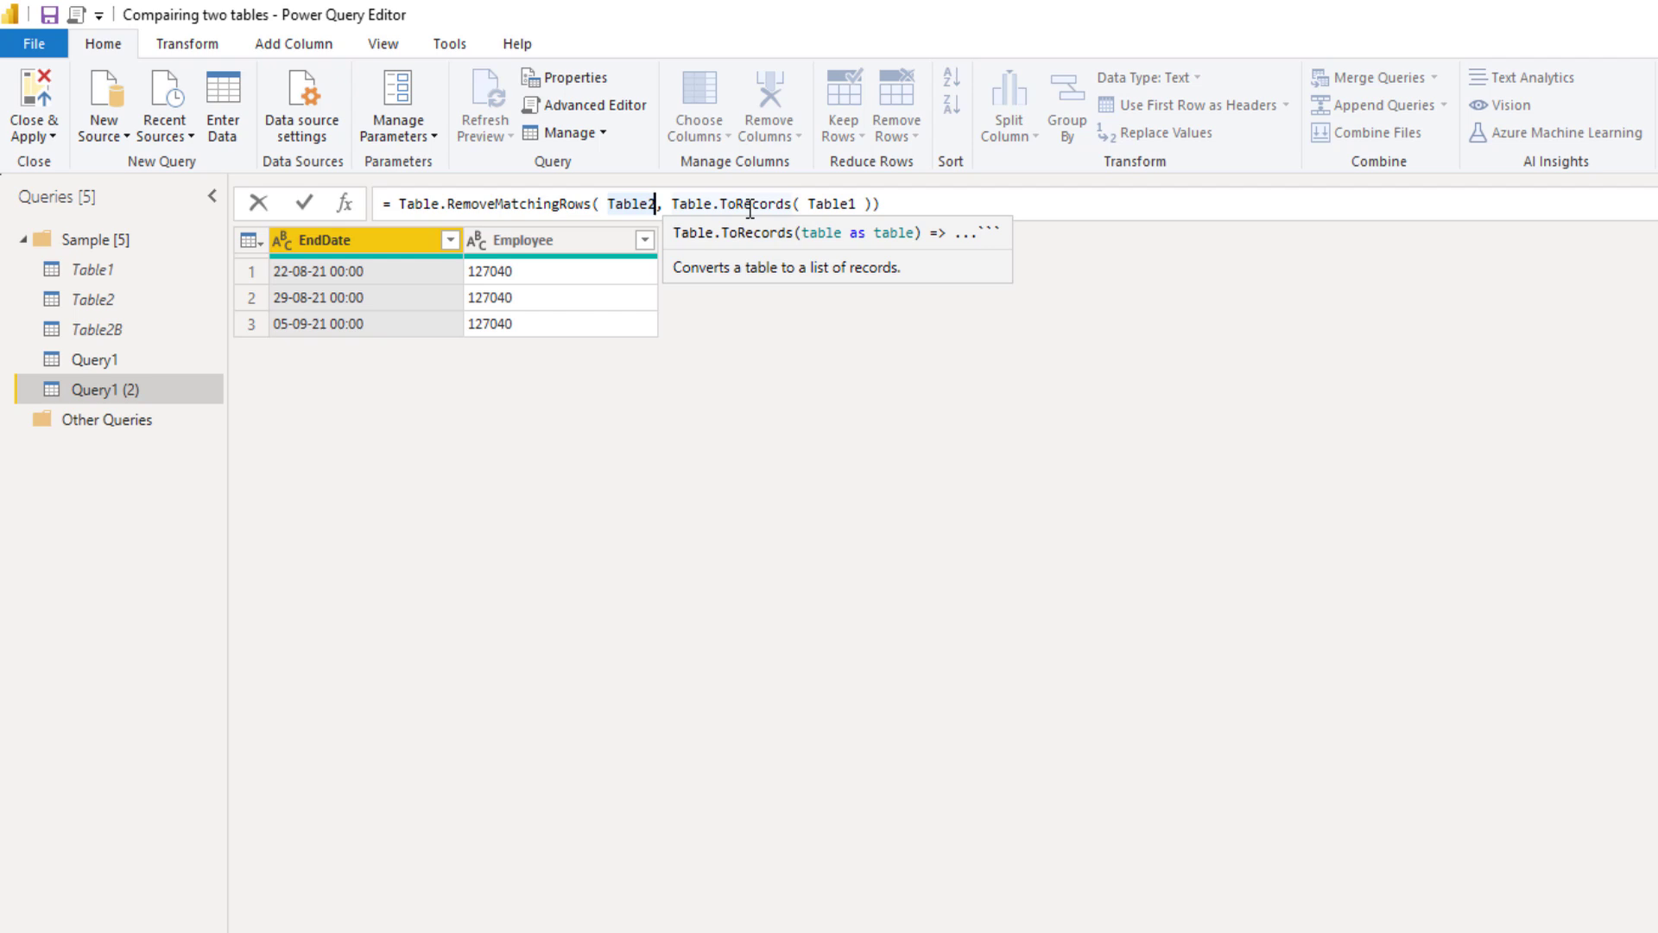
pyautogui.write('B')
pyautogui.press('Escape')
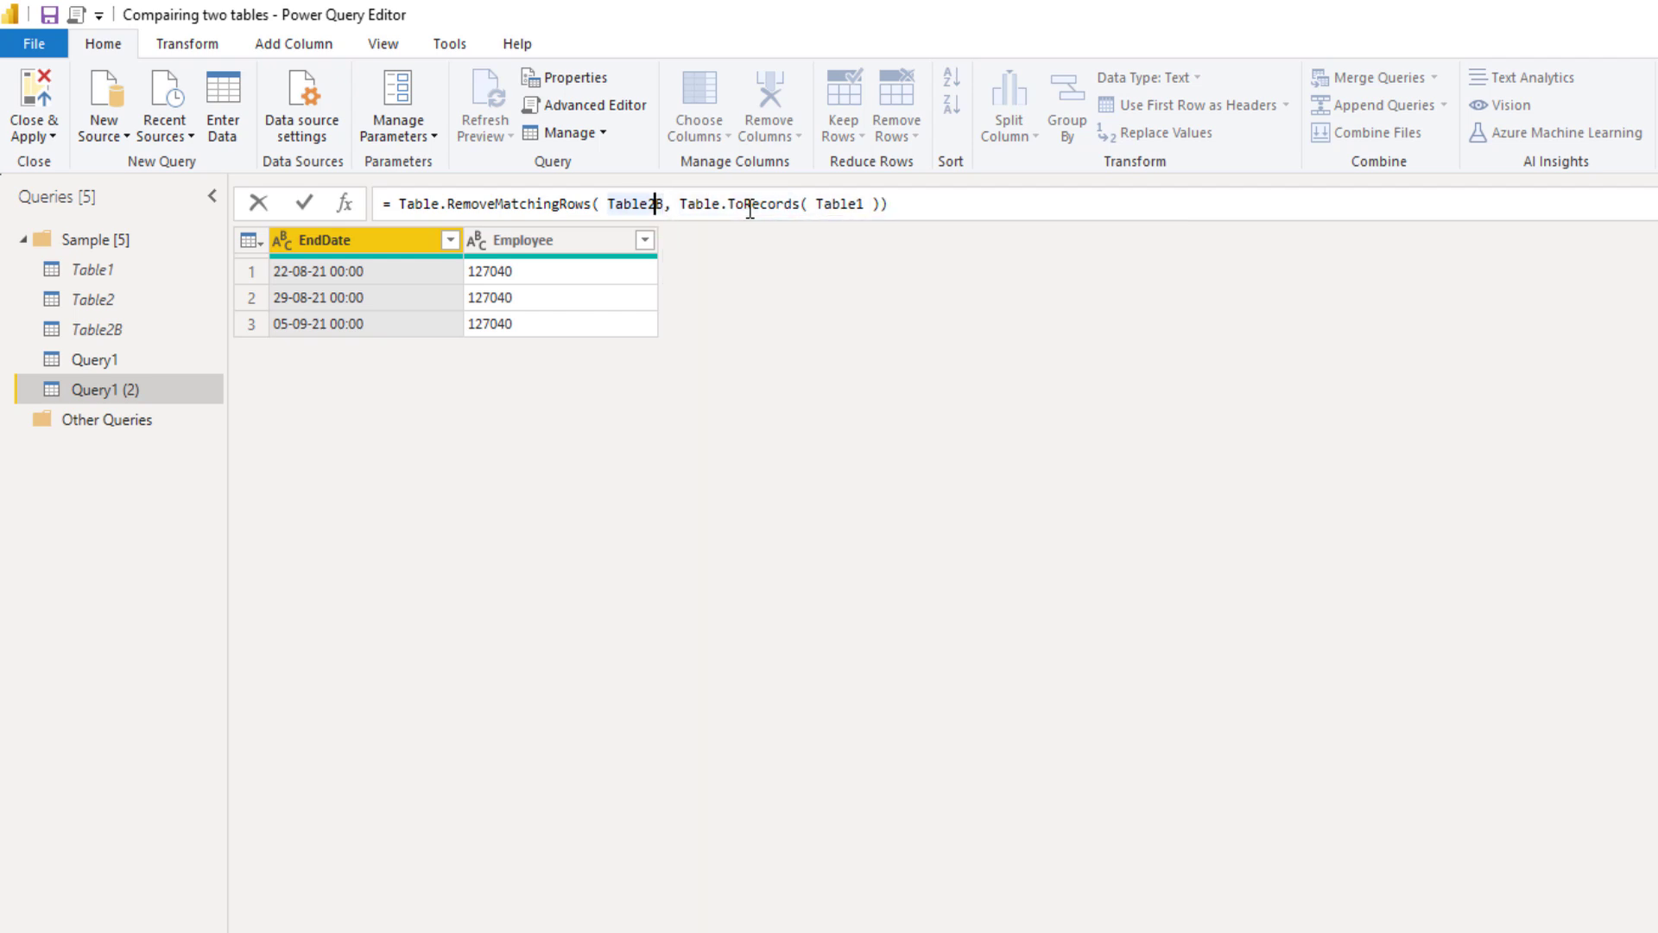
pyautogui.click(304, 204)
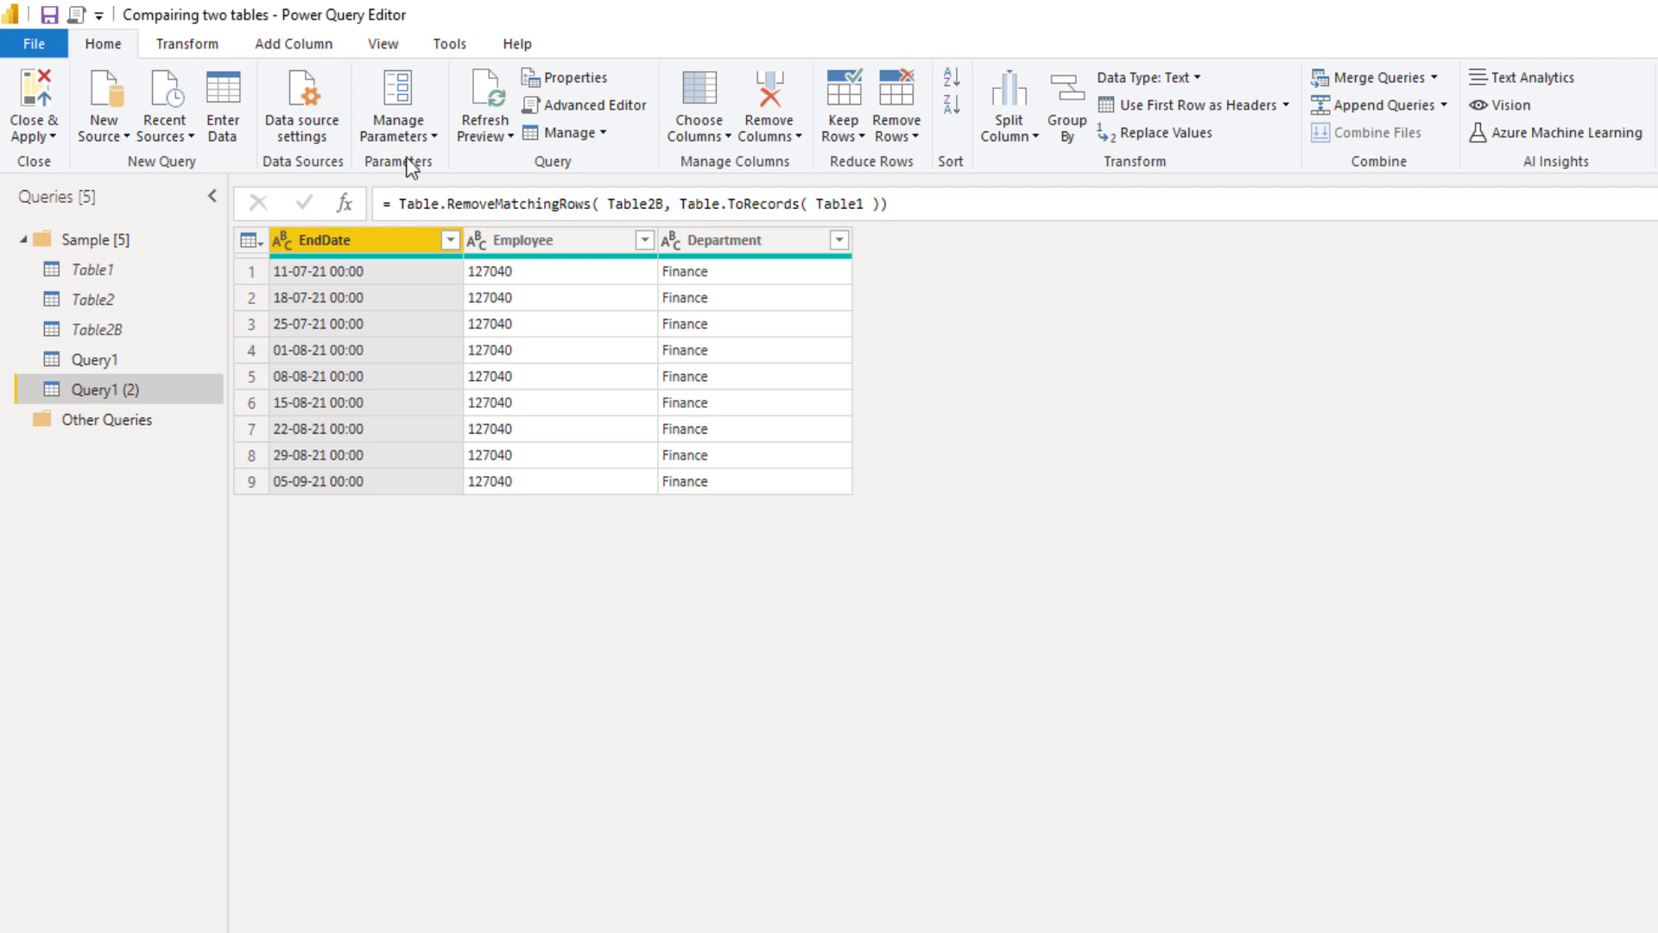
# Add { 'EndDate', 'Employee' } as the third argument, leaving three differing Table2B rows
pyautogui.click(880, 212)
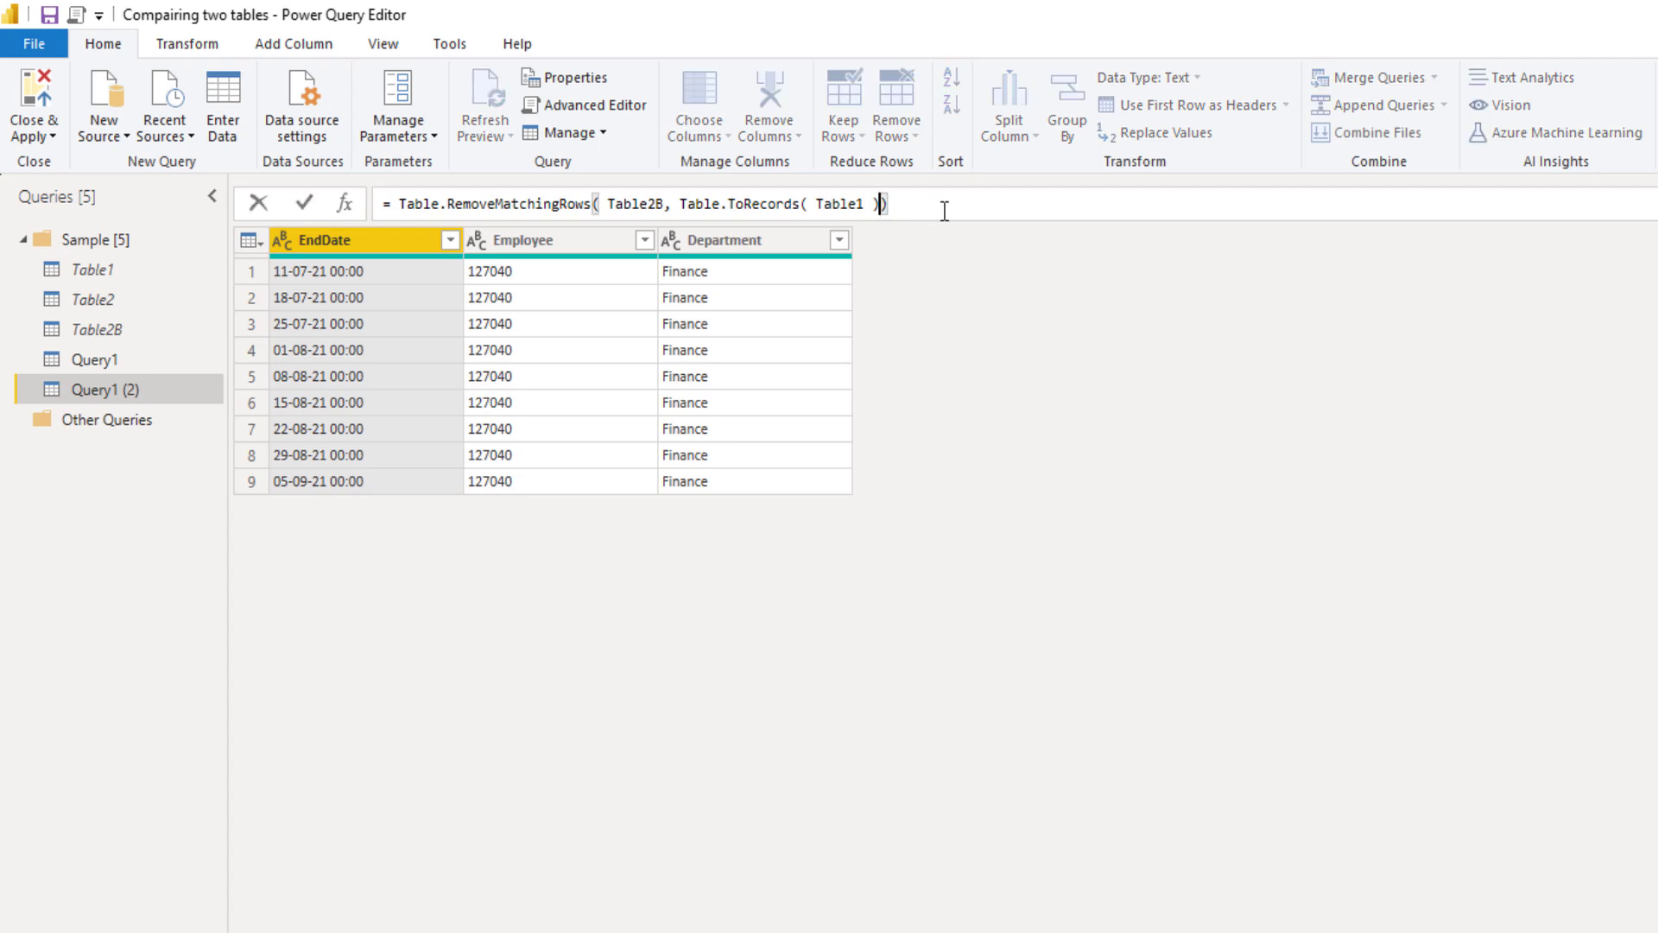
pyautogui.write(', ')
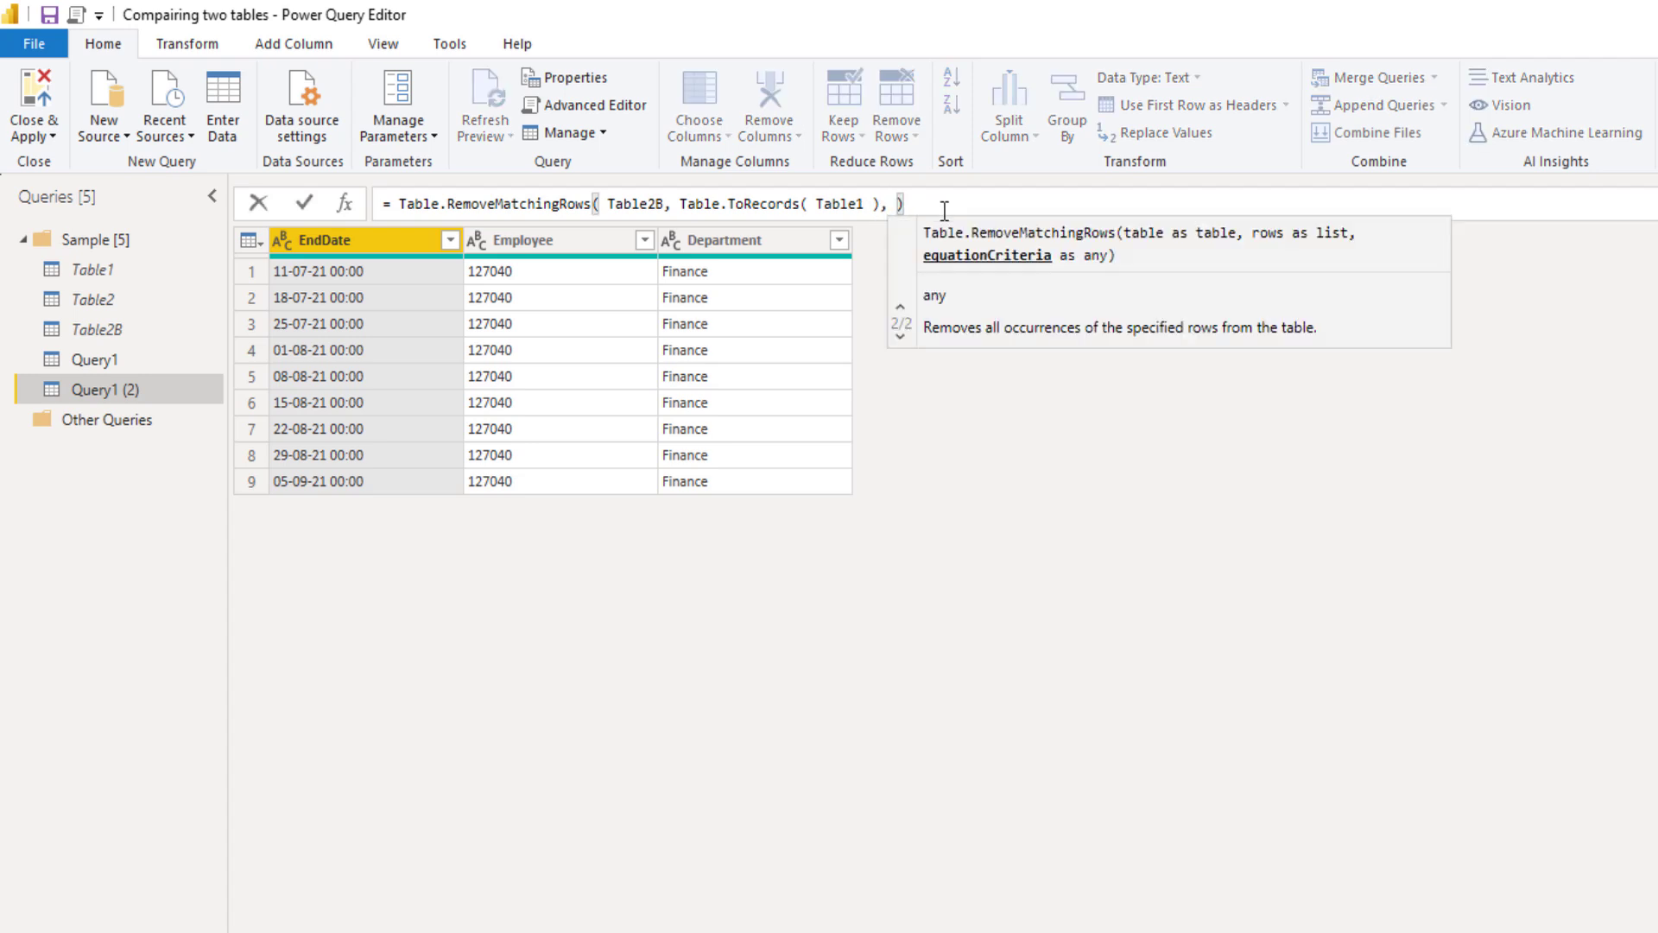
pyautogui.write('{ ')
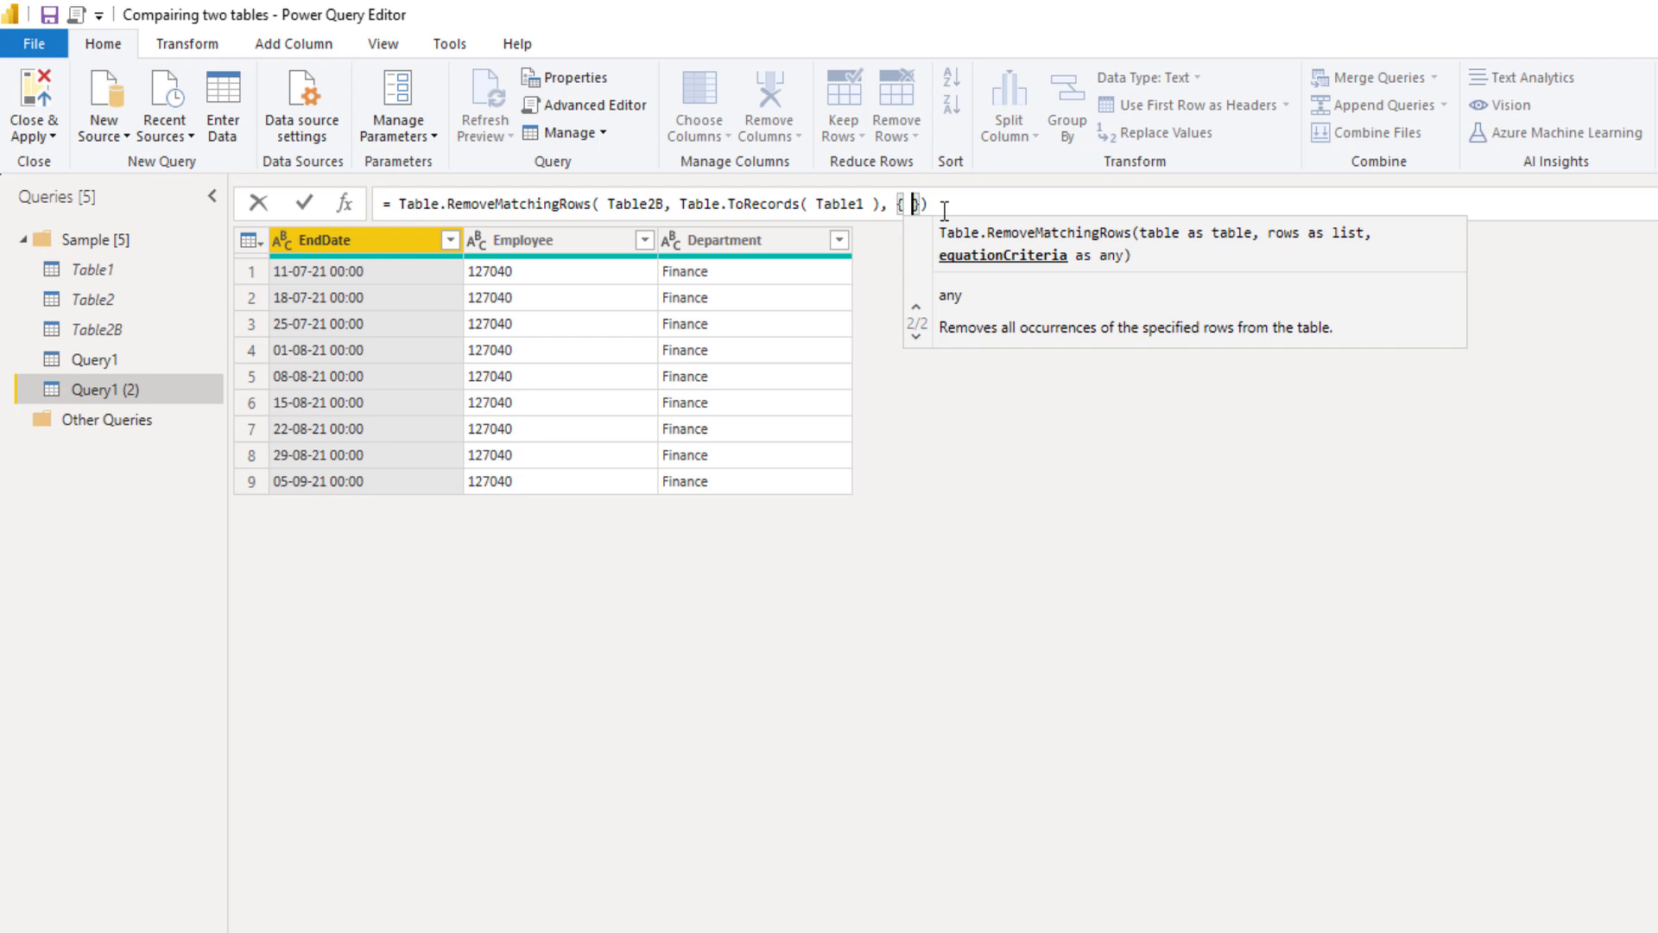
pyautogui.write('""')
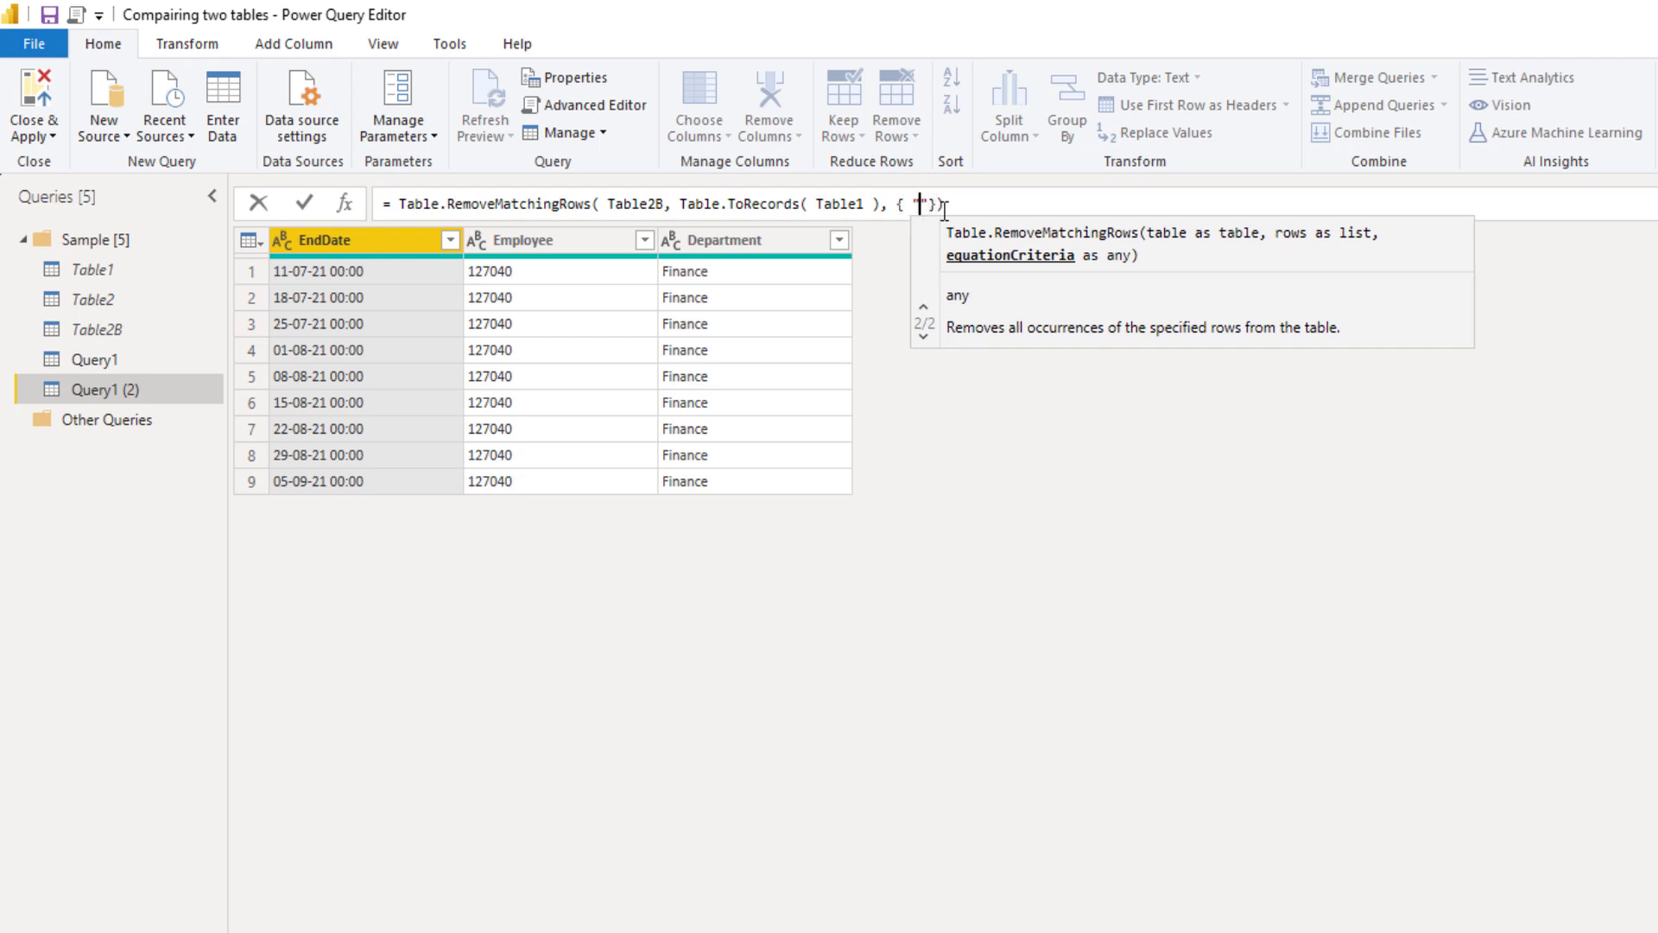
pyautogui.press('Left')
pyautogui.write('EndDa')
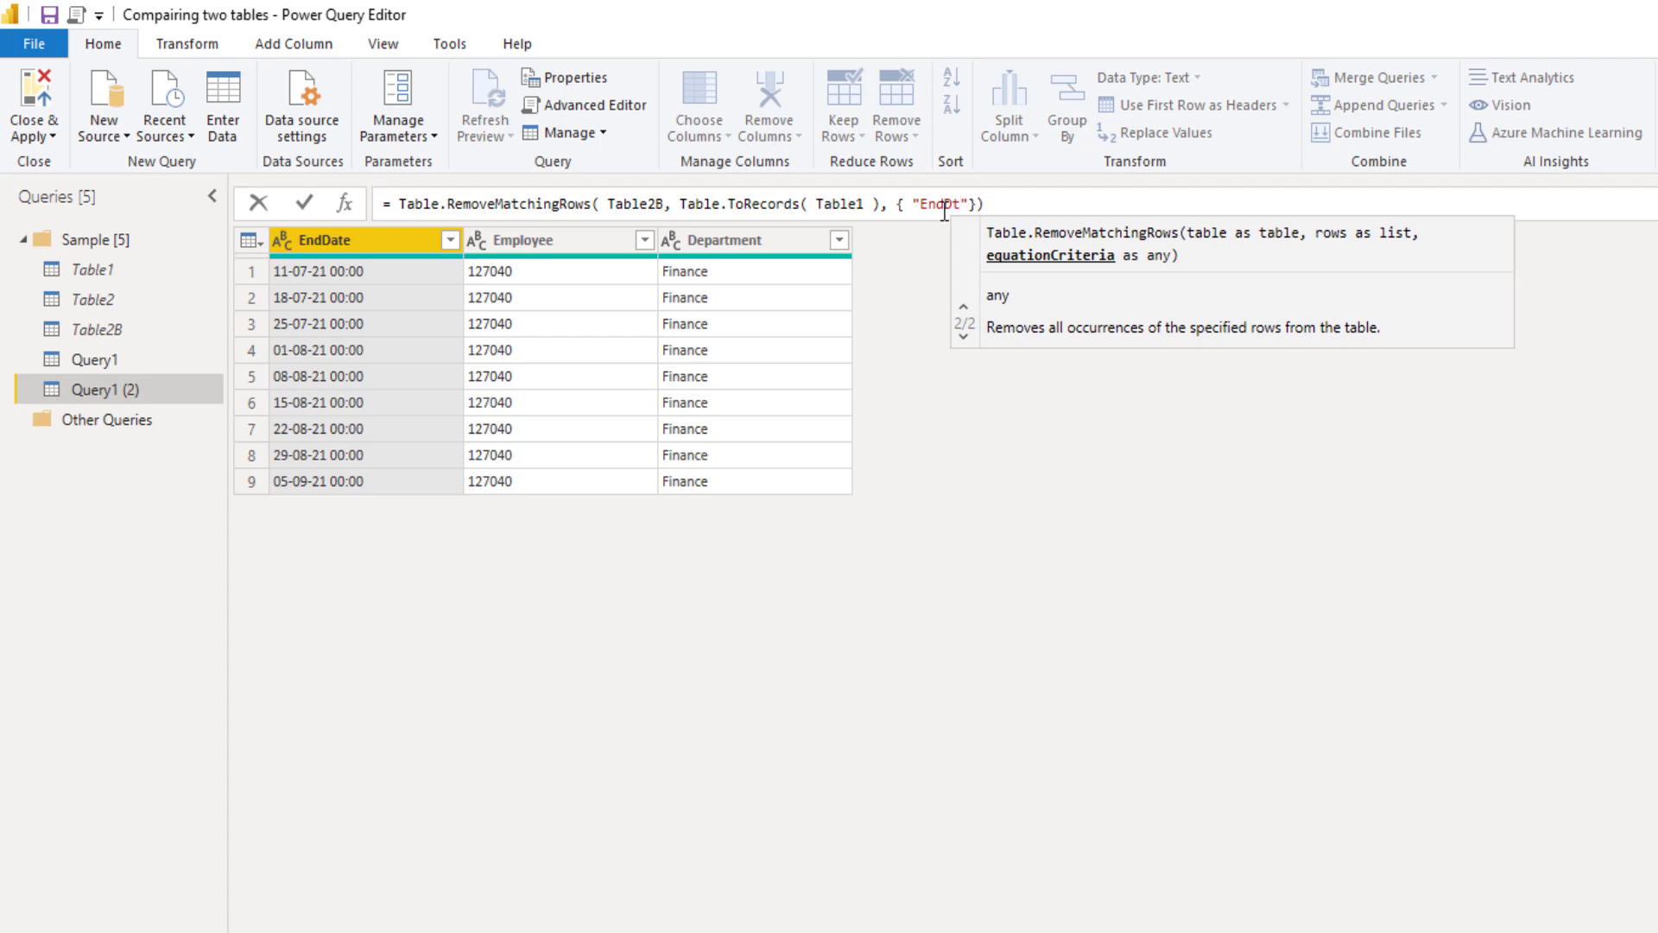
pyautogui.write('te",')
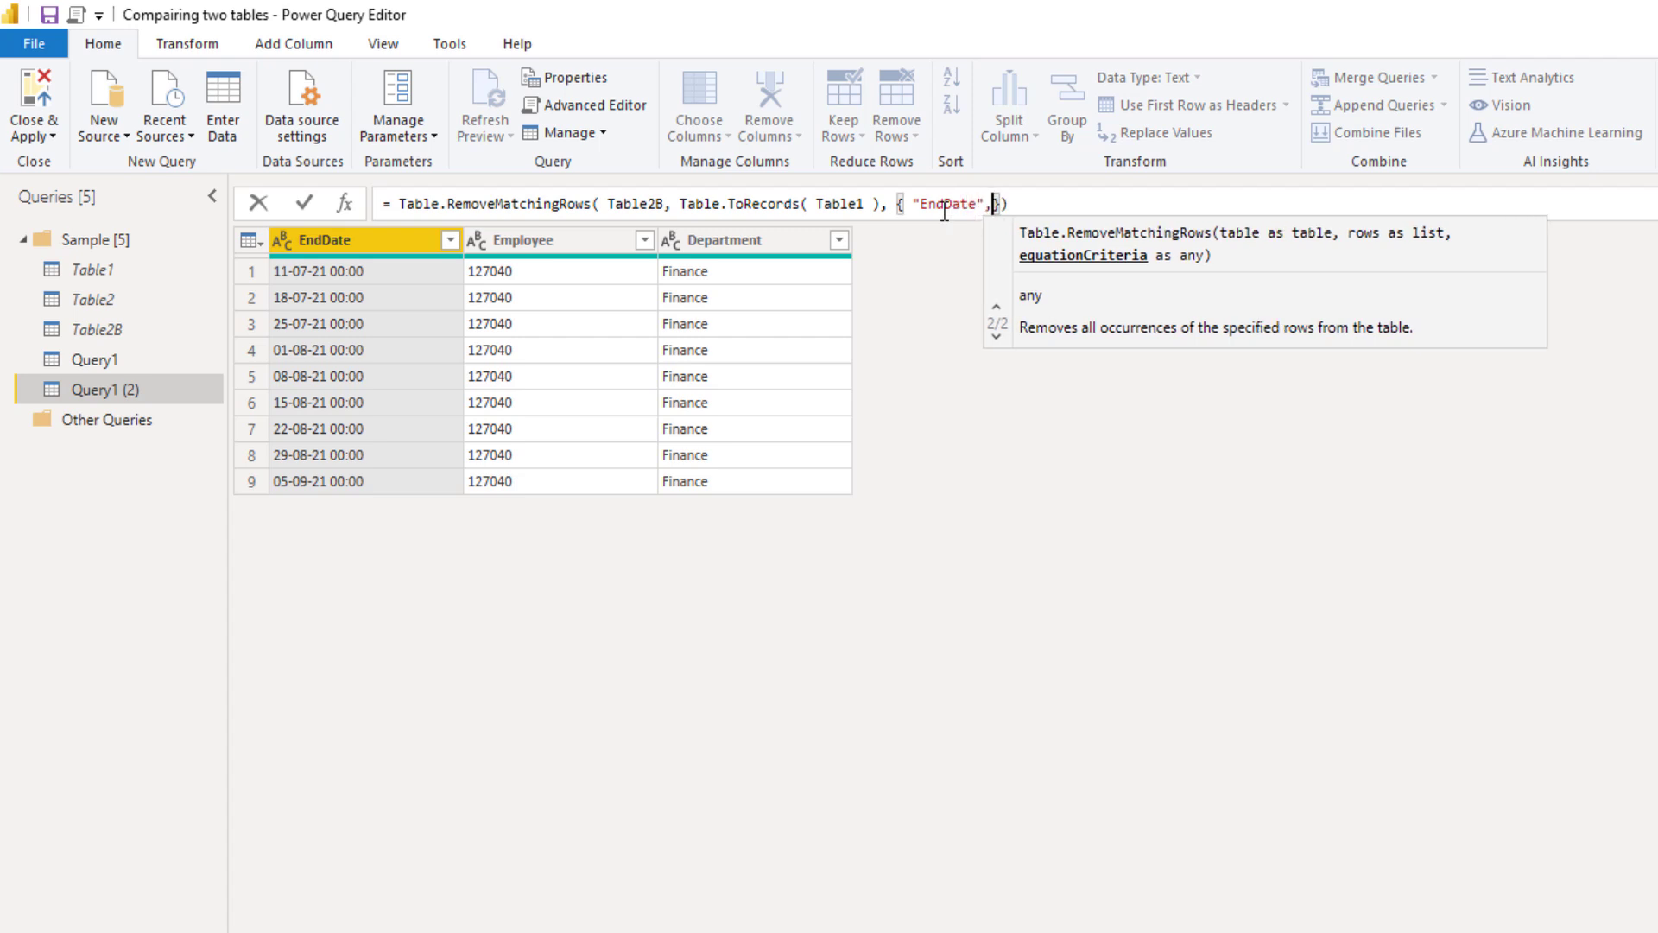
pyautogui.write(' "')
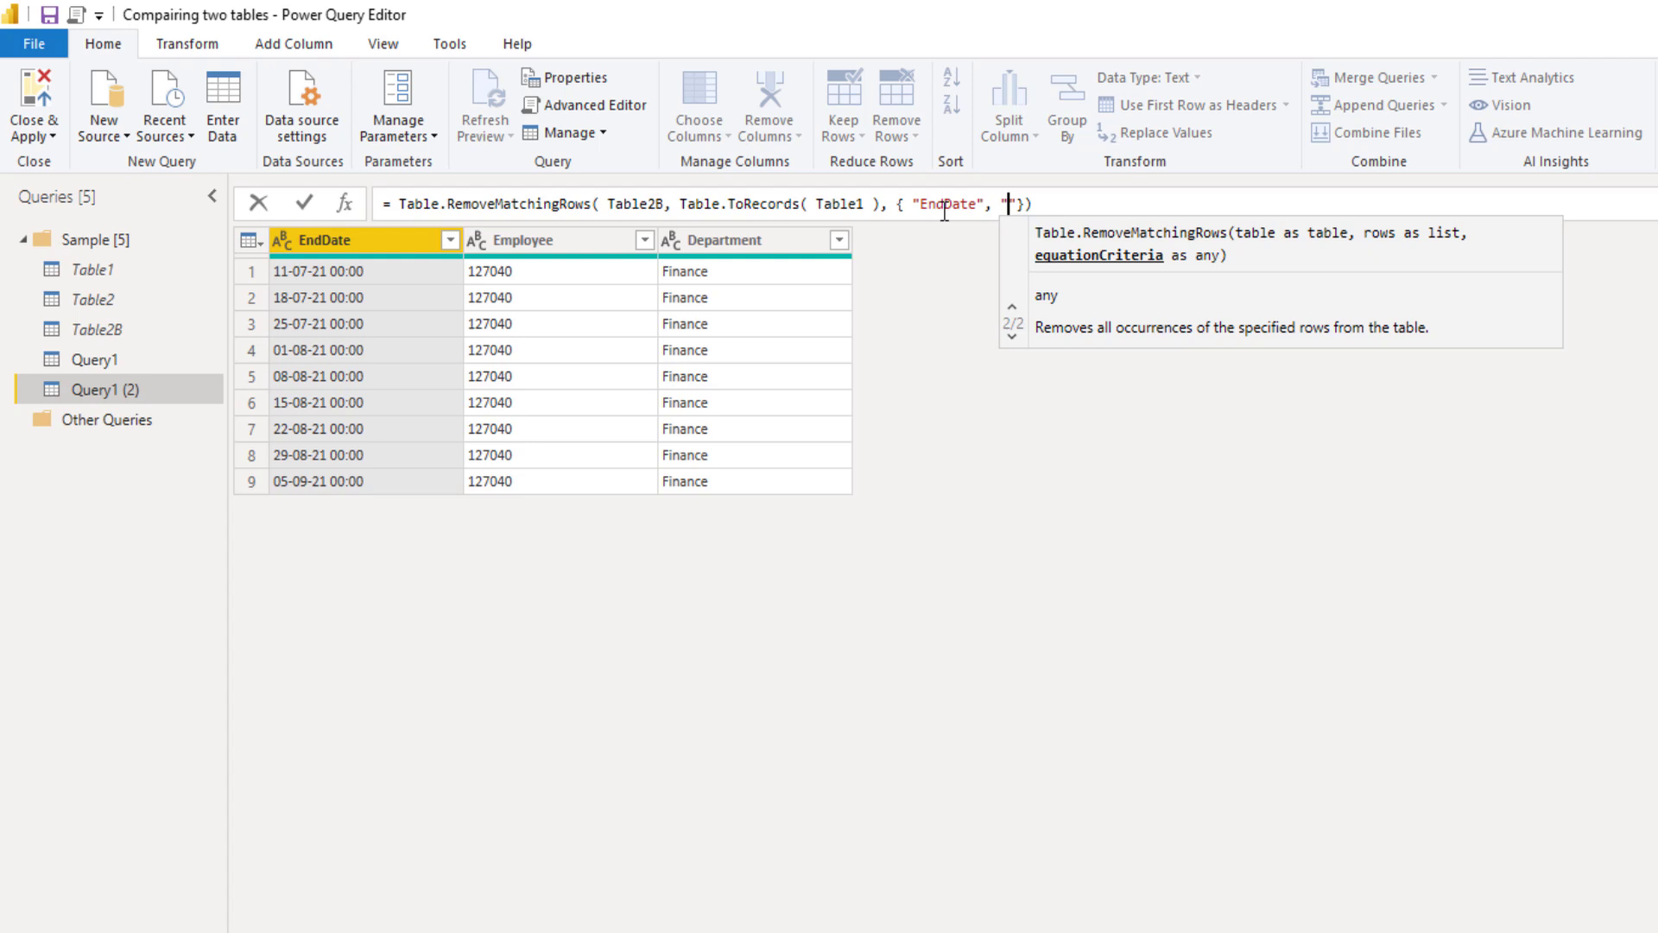
pyautogui.write('Emplo')
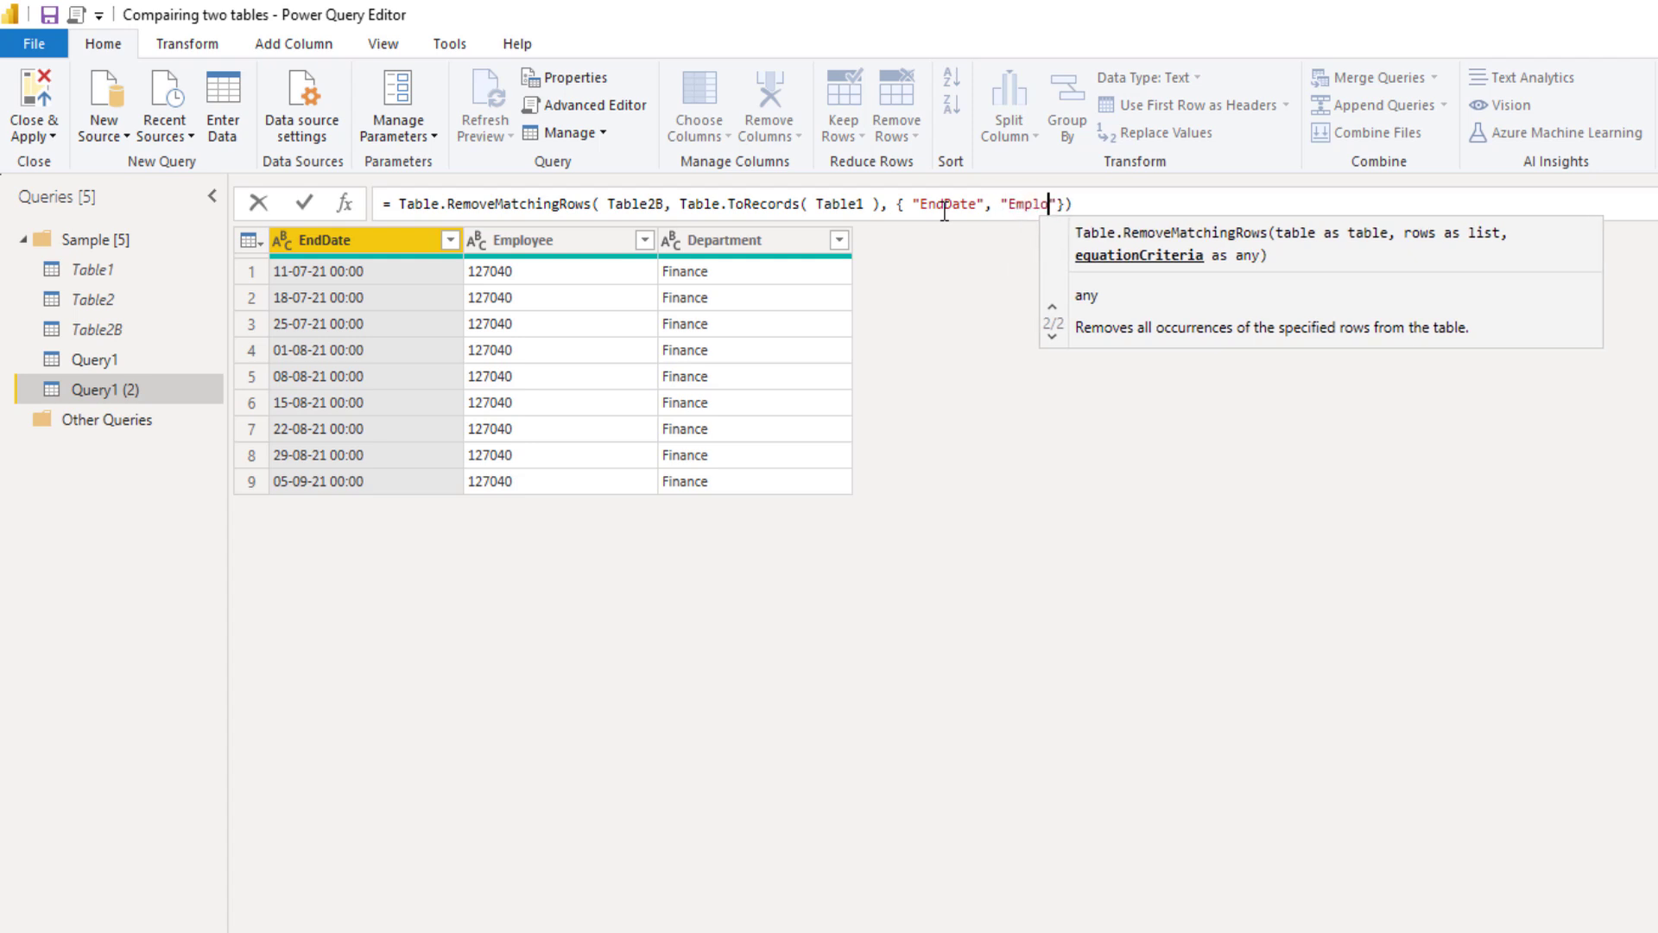
pyautogui.write('yee')
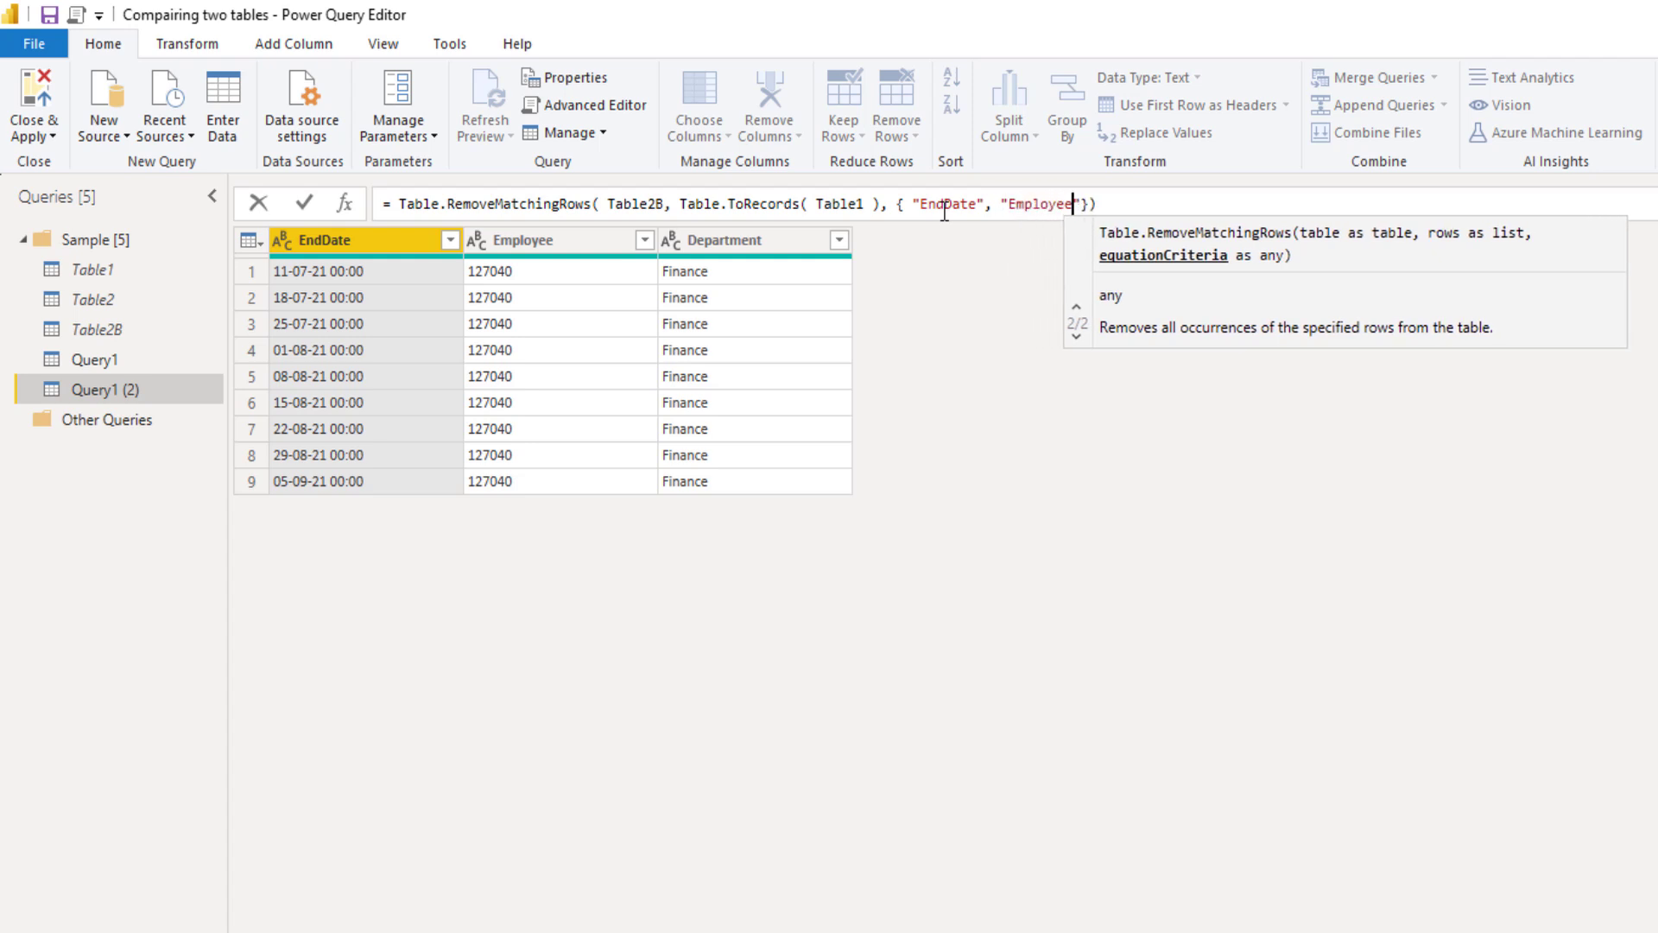
pyautogui.click(311, 202)
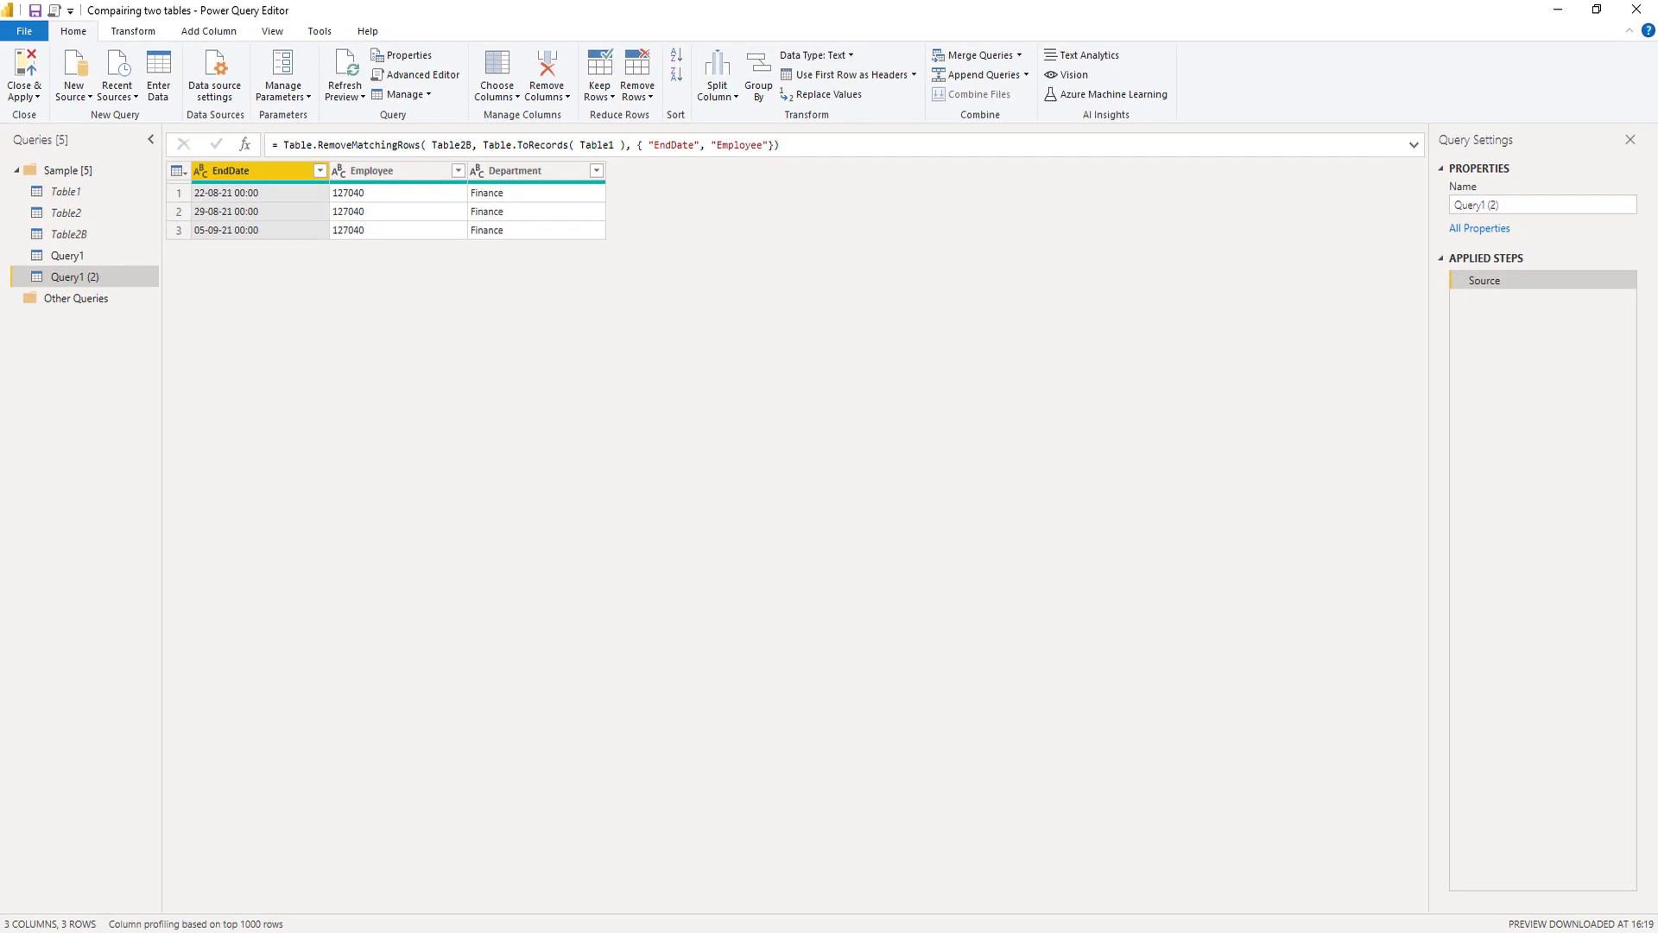